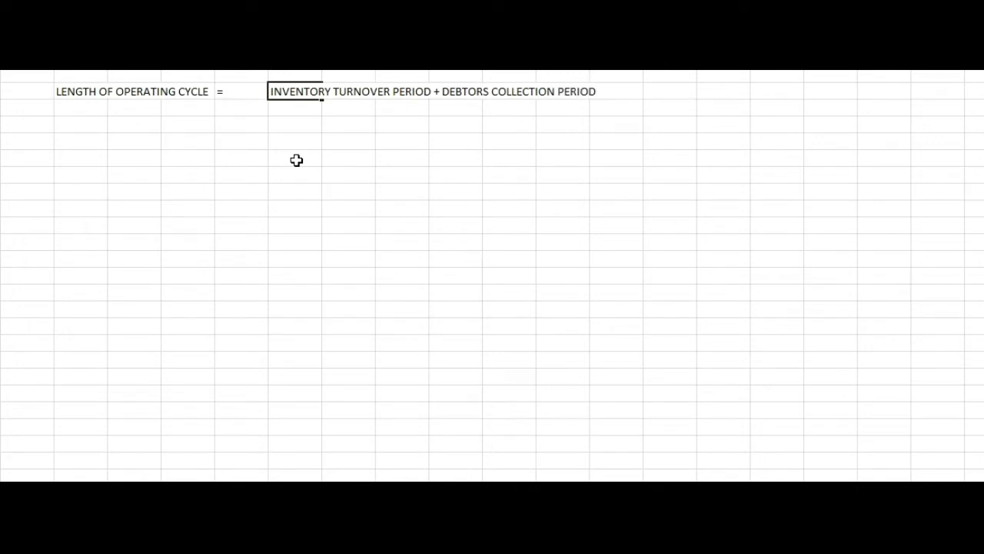
- Enter the label CASH CYCLE two rows below LENGTH OF OPERATING CYCLE, with an equals sign two cells to its right
click(296, 160)
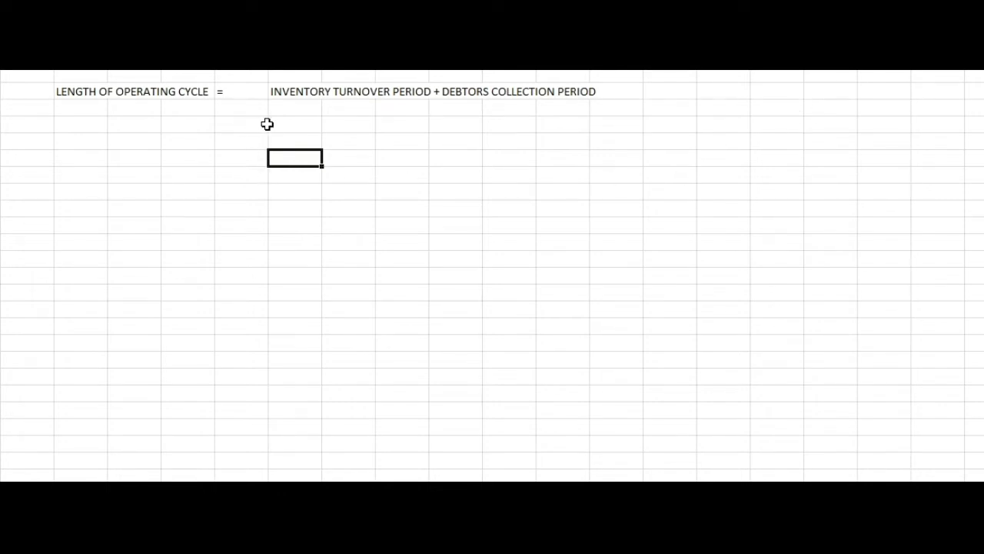
click(71, 122)
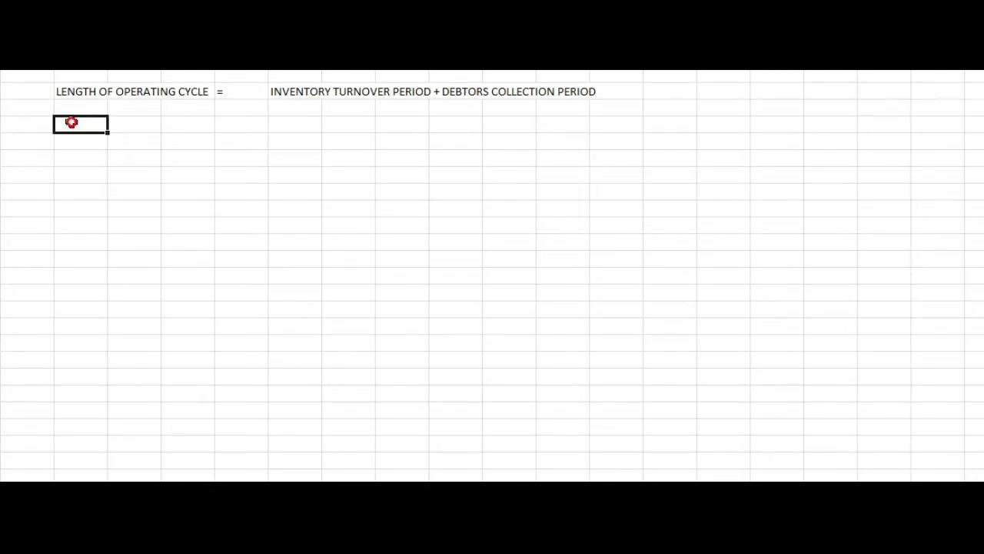
text(CA)
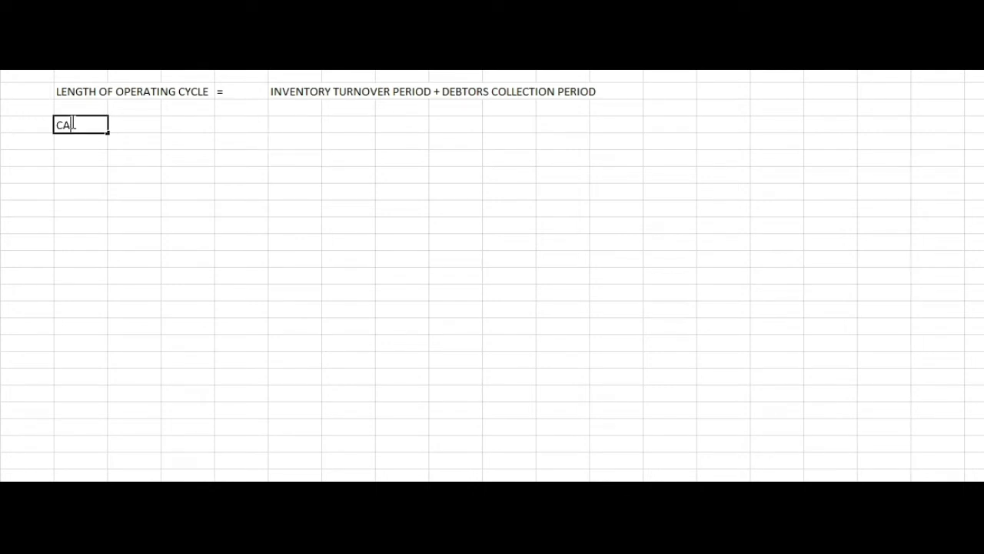
text(SH CYCLE)
key(Tab)
key(Tab)
text(=)
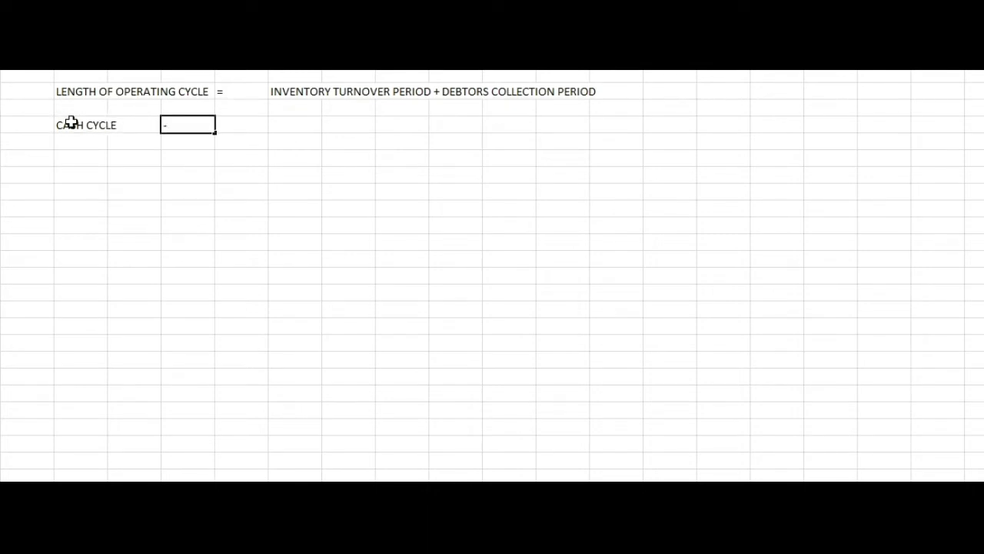
text(=)
key(Tab)
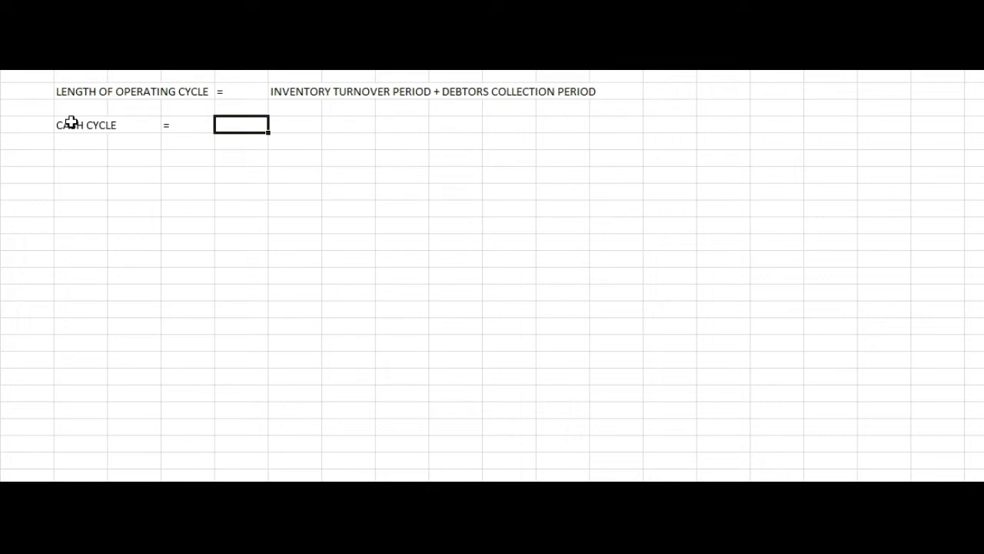
- Copy the operating cycle's formula text into the cell after the CASH CYCLE equals sign
click(299, 91)
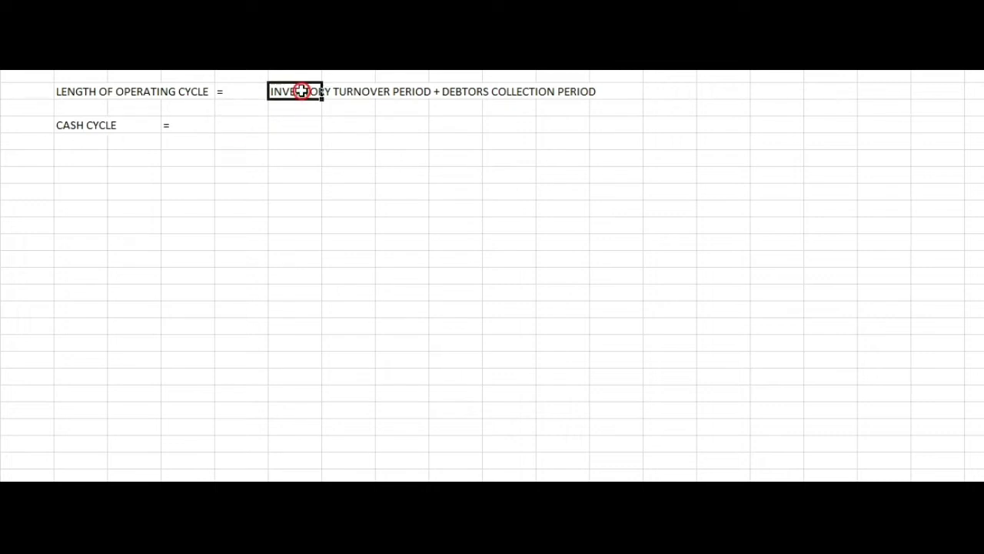
key(ctrl+c)
click(237, 126)
key(ctrl+v)
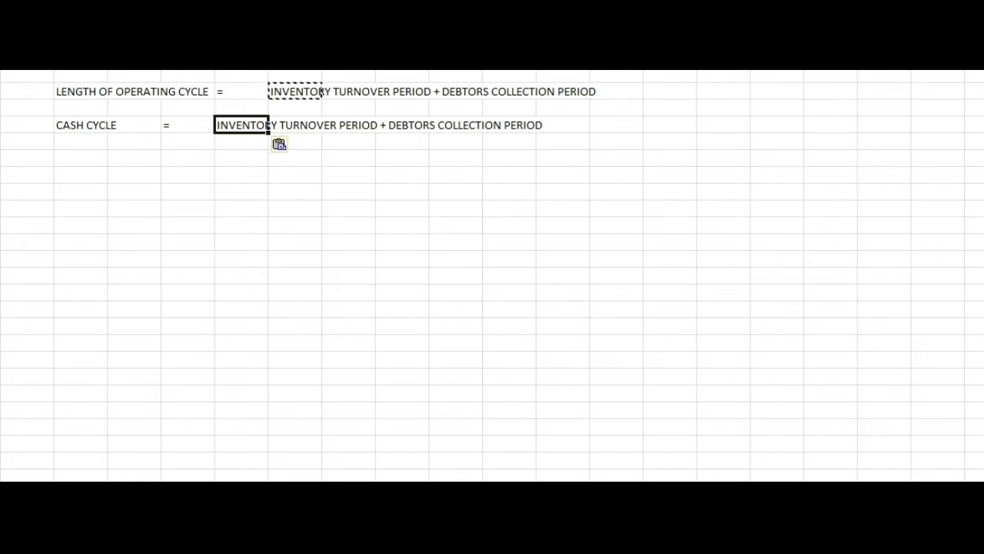
- Append "- CREDITORS PAYMENT PERIOD" to the copied cash cycle formula text
key(alt+h)
key(w)
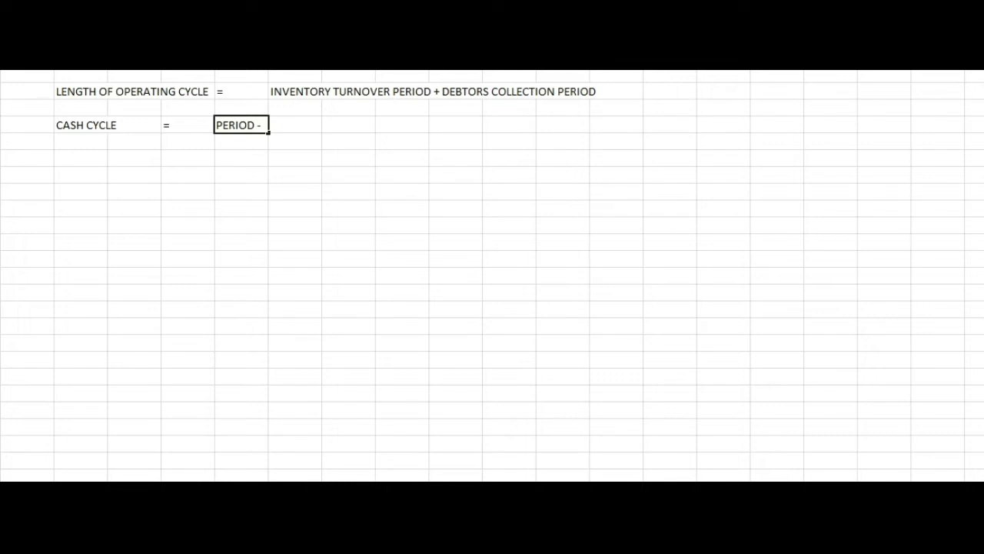
text(CRED)
text(ITORS )
text(PAYMENT)
text( PERIOD)
key(Return)
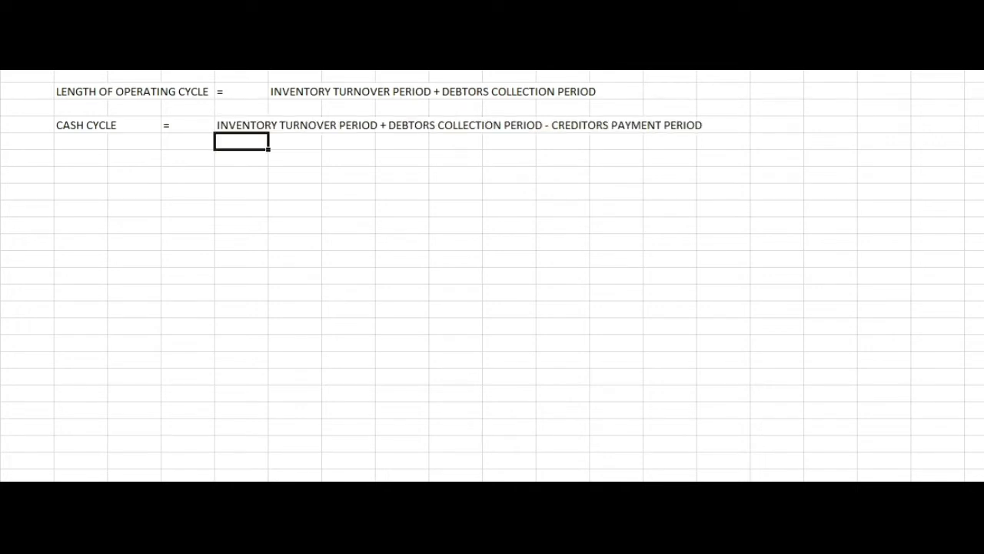
- Enter "LENGTH OF OPERATING CYCLE - CREDITORS PAYMENT PERIOD" two rows below the cash cycle formula text
click(251, 157)
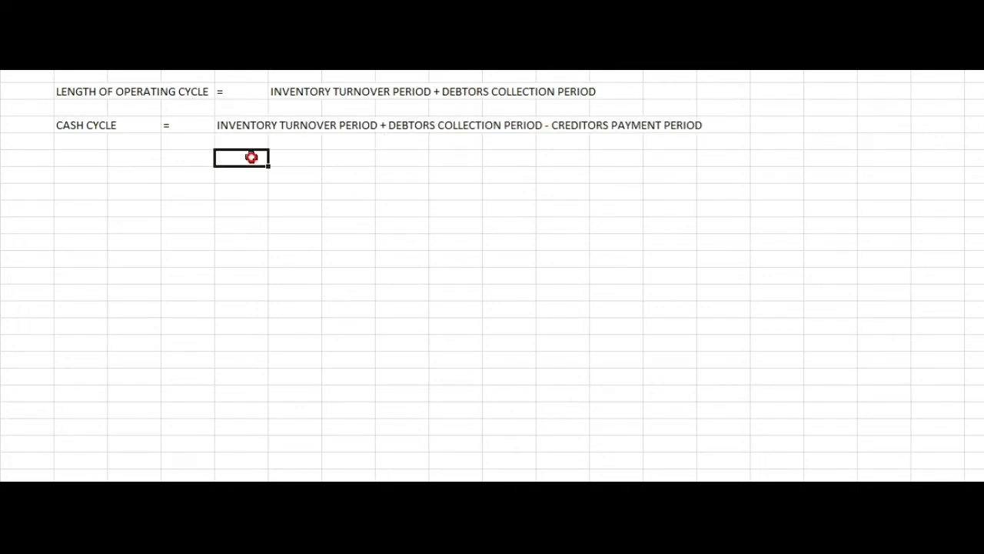
text(LEN)
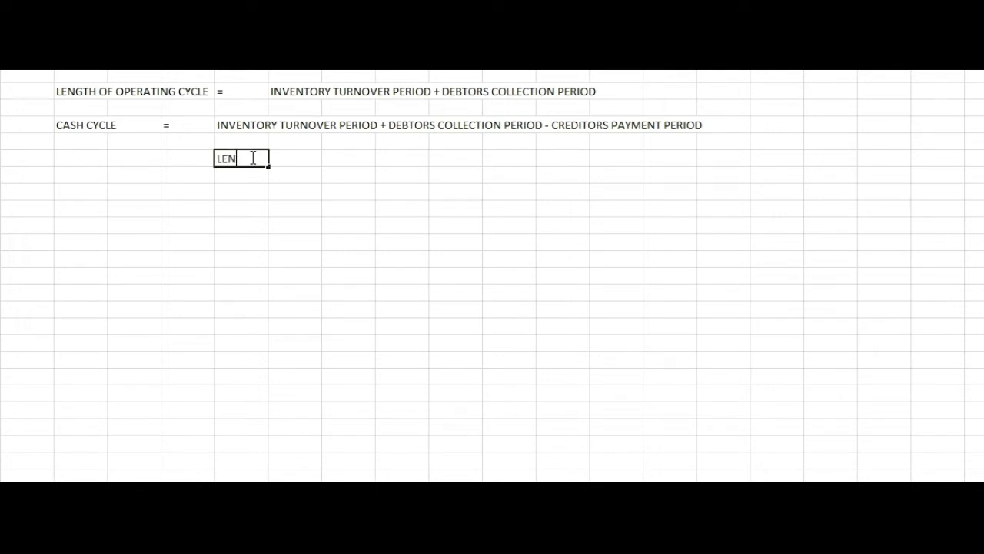
text(GTH OF OPERA)
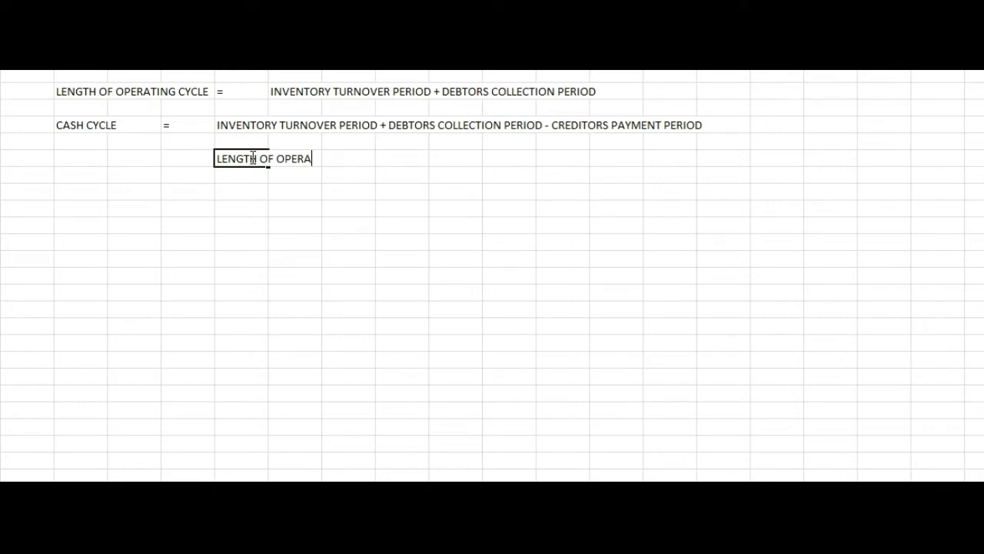
text(TING CYCLE - CRED)
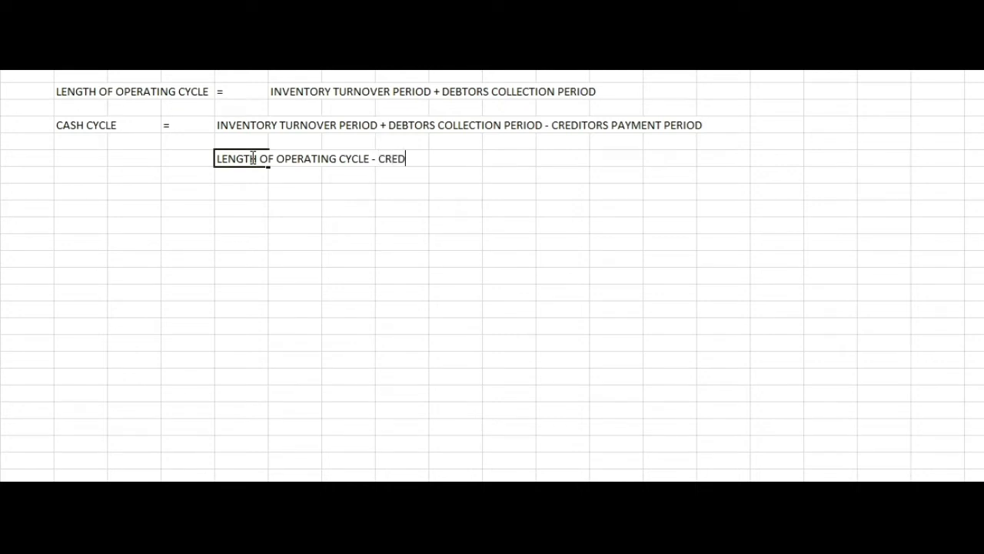
text(ITORS PAYMENT )
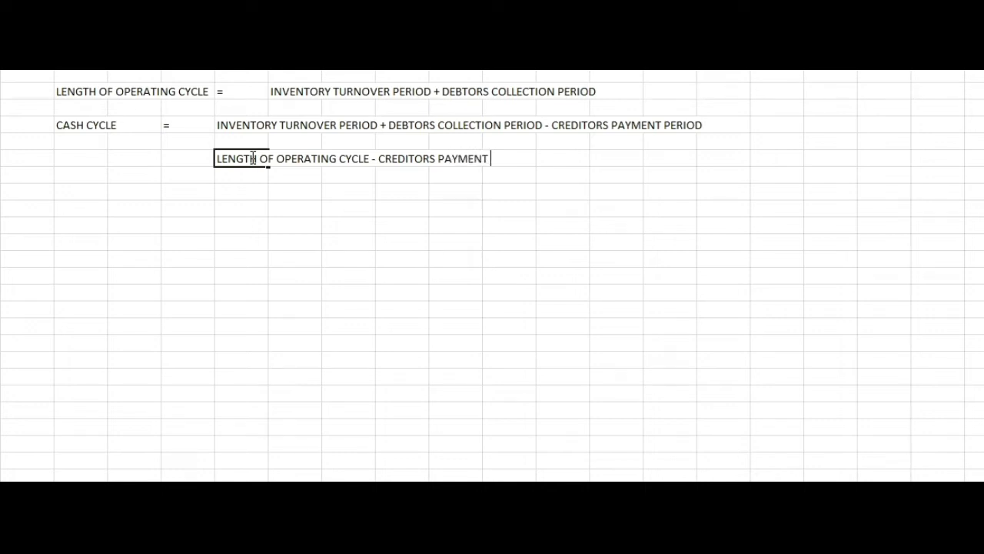
text(PERIOD)
click(217, 229)
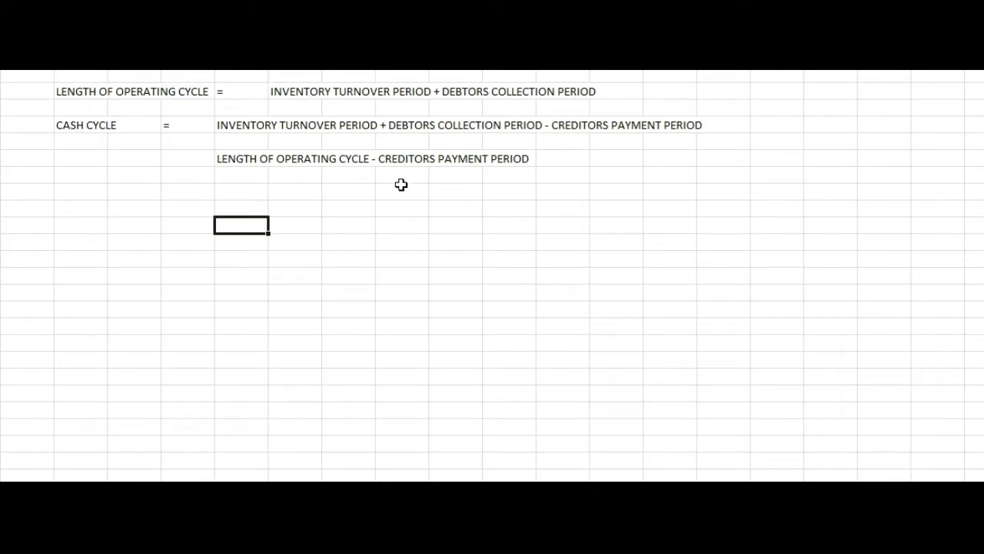
- Make the block containing the operating cycle and cash cycle formula text bold
click(360, 323)
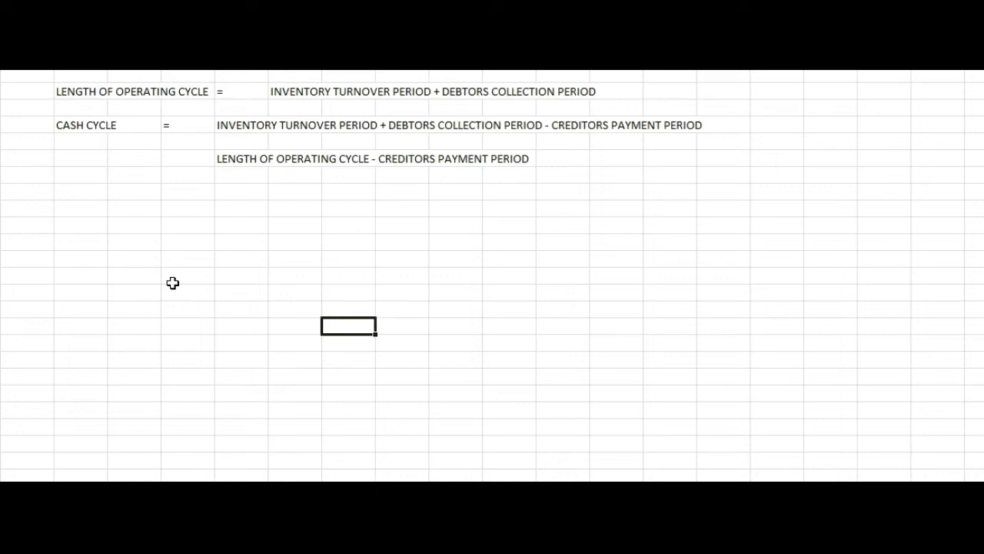
click(78, 92)
mouse_move(78, 92)
mouse_down()
mouse_move(608, 213)
mouse_move(748, 220)
mouse_up()
key(ctrl+b)
click(326, 304)
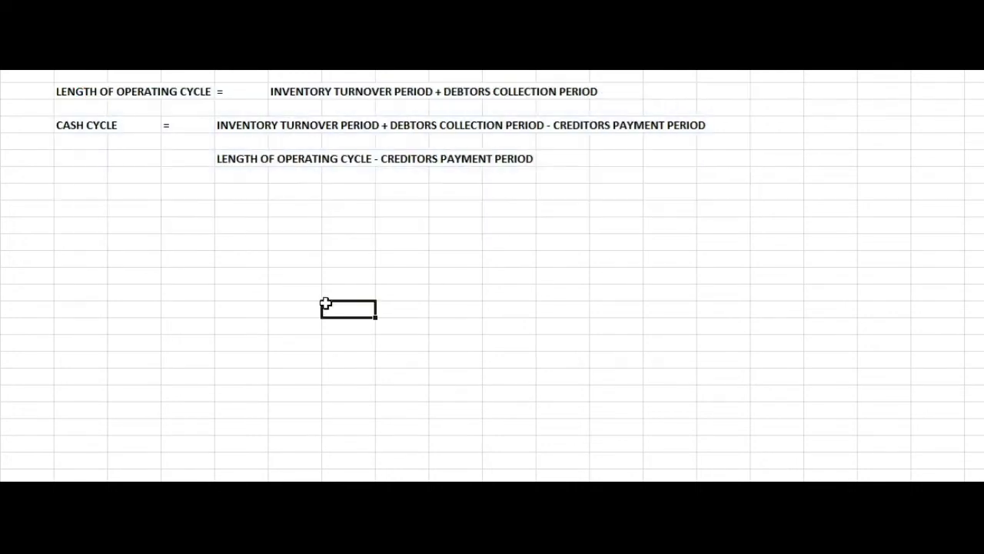
- Add the label INVENTORY TURNOVER PERIOD with an equals sign below the cash cycle formulas, and widen the column before that sign to fit the label
click(87, 212)
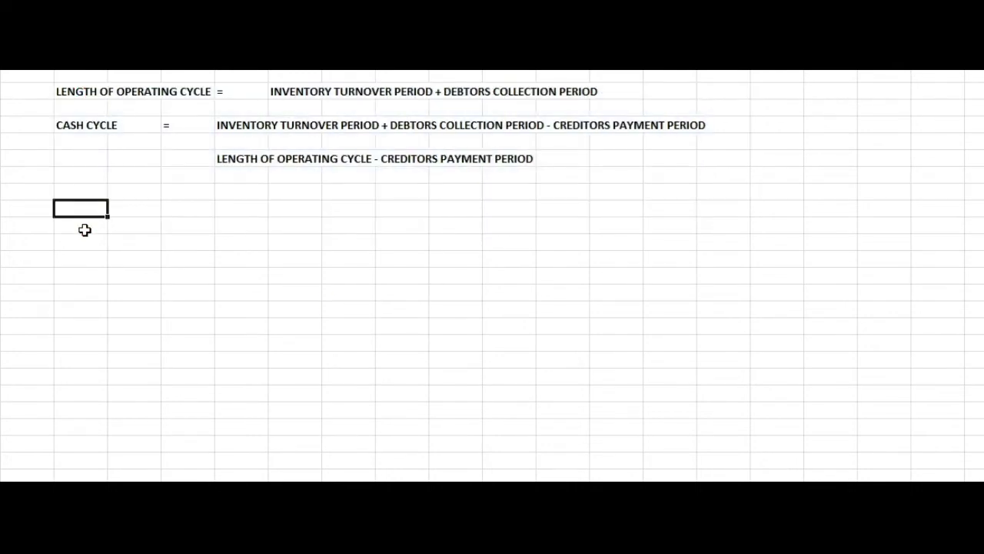
click(84, 227)
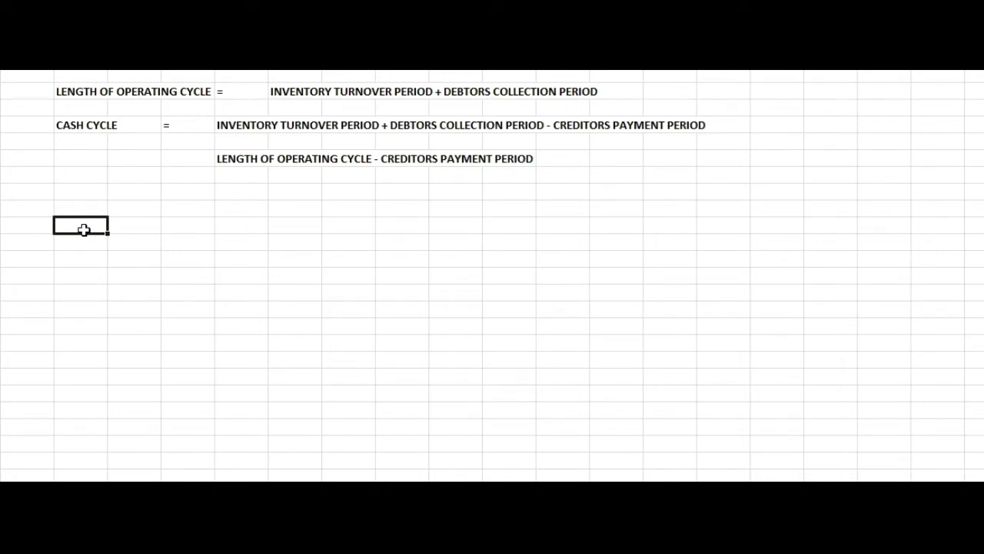
text(INVENTO)
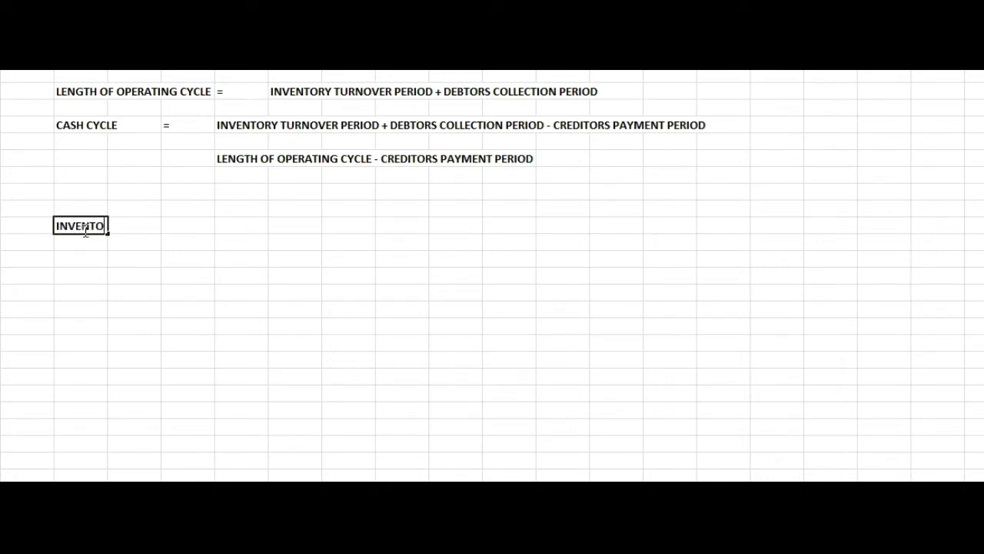
text(RY TURNOVER)
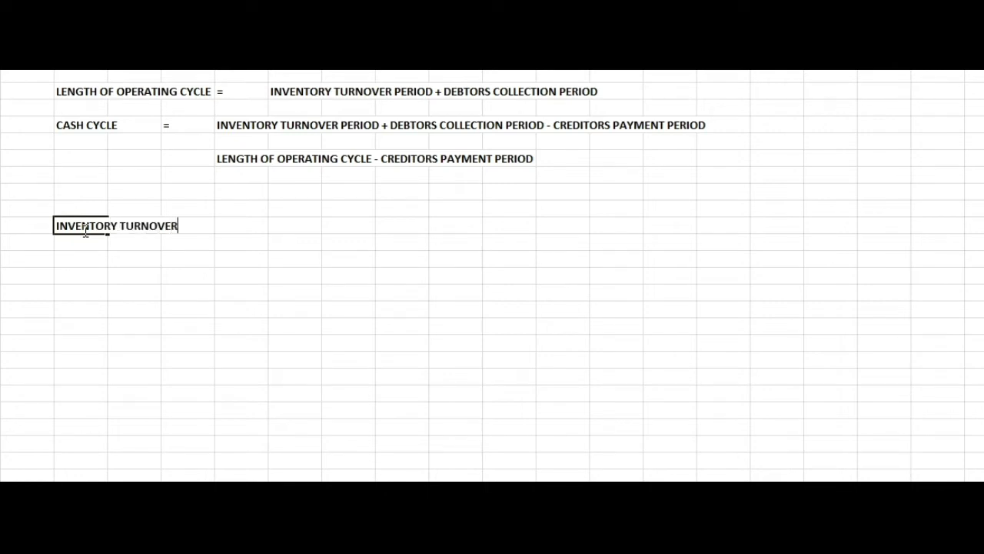
text( PERIOD)
key(Right)
key(Right)
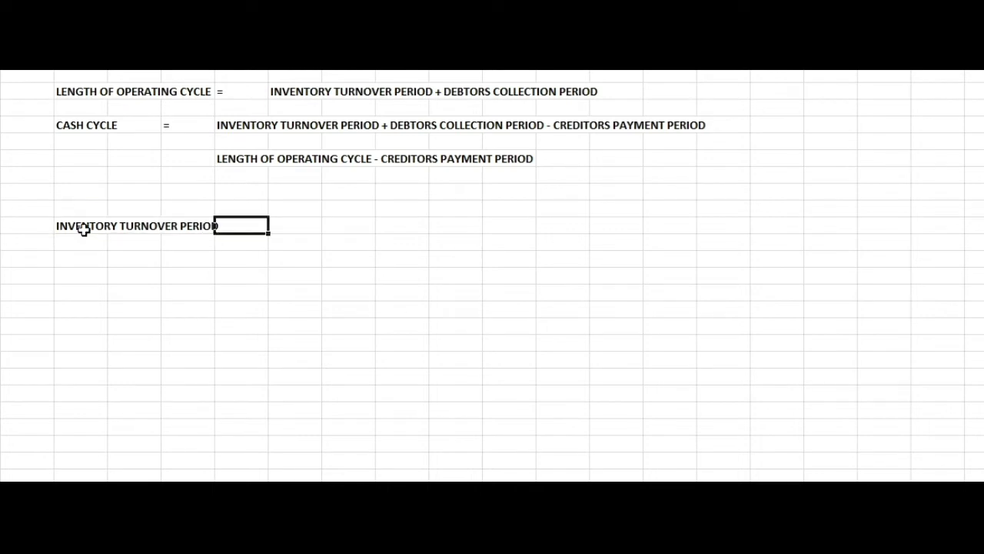
text(=)
key(Right)
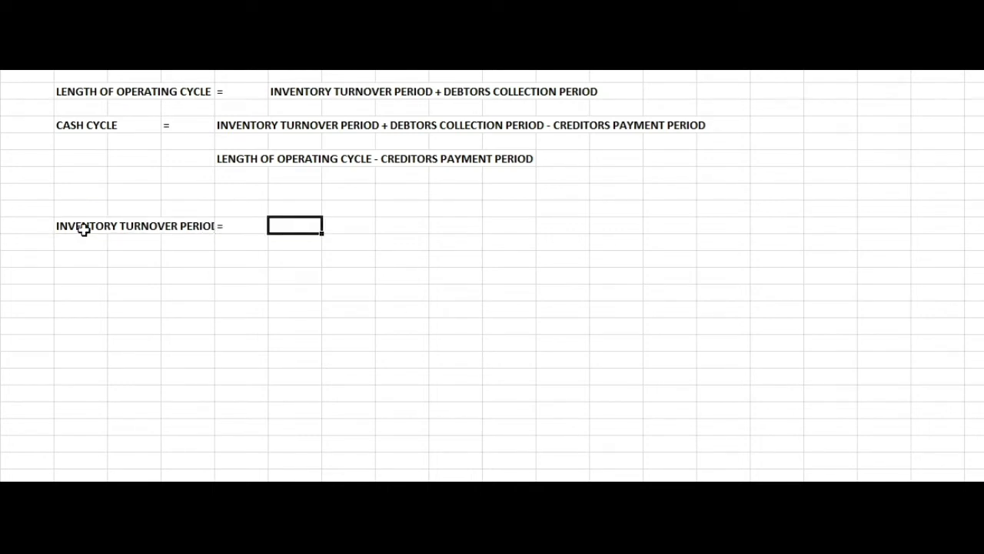
drag(215, 65, 238, 65)
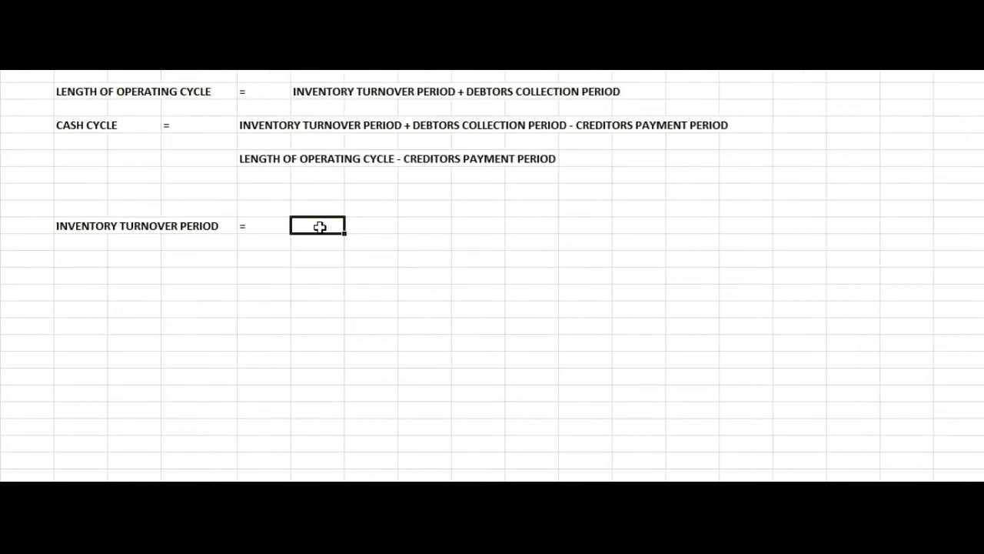
- Enter the formula text "(AVG INVENTORY / COS ) * 365" after the INVENTORY TURNOVER PERIOD equals sign
text(AVG INVENTORY)
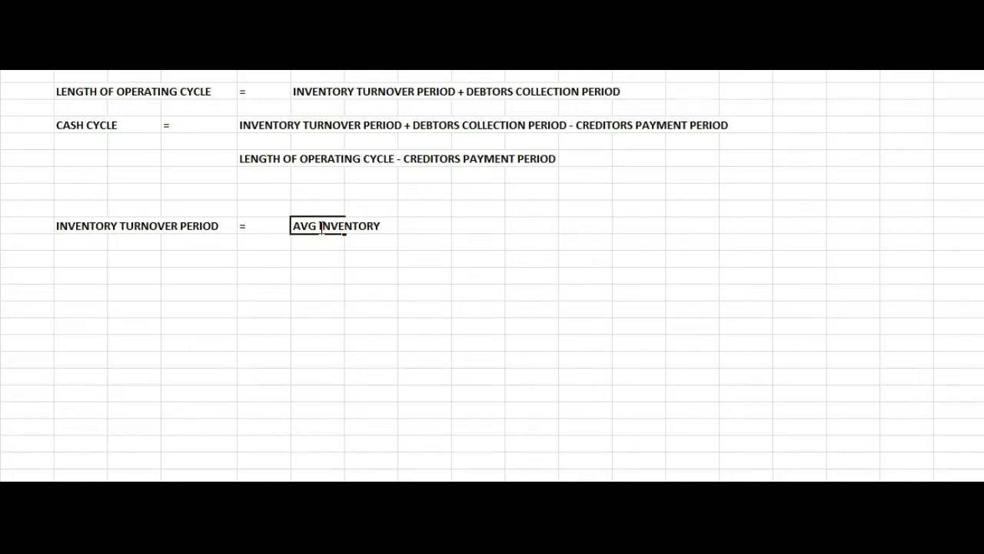
text( / COS ))
click(294, 225)
text(()
click(427, 226)
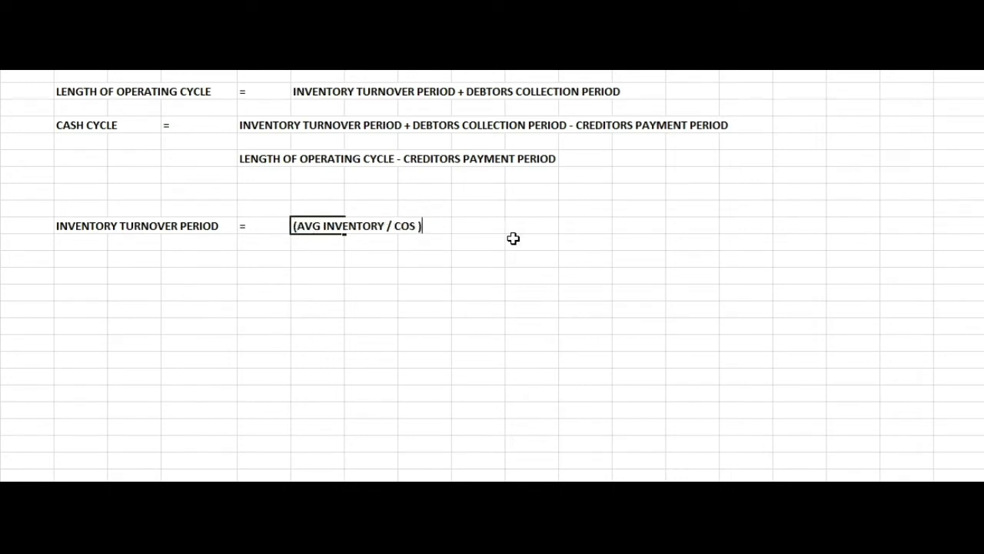
text(* 365)
click(429, 326)
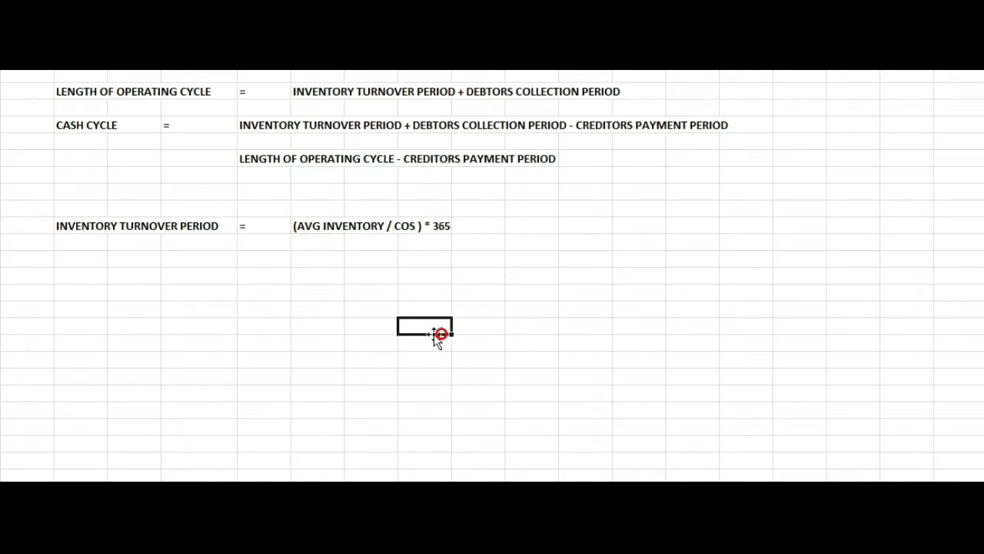
- Enter the average inventory as (1820+1580)/2 two rows below the turnover formula, taking the inventory figures from the question document
click(309, 257)
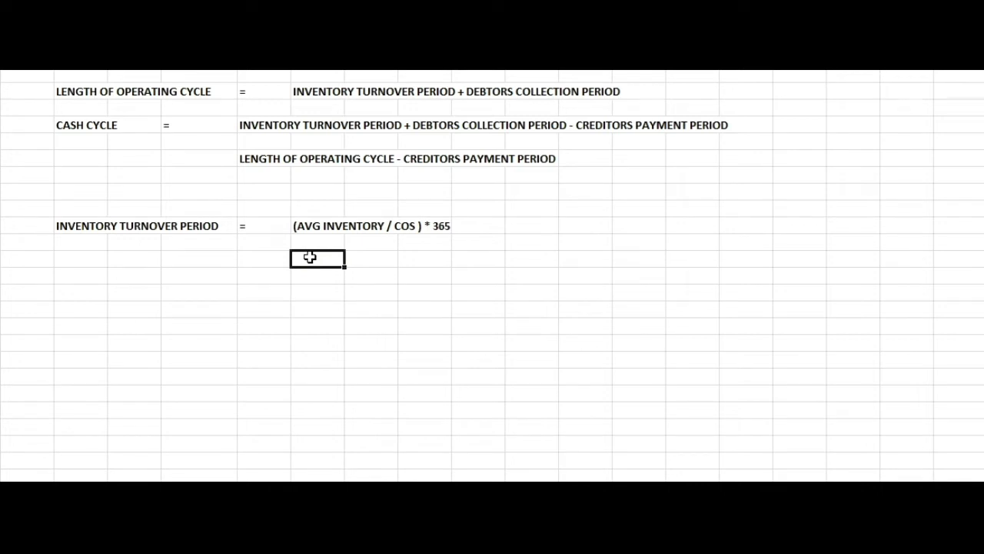
double_click(309, 256)
text(()
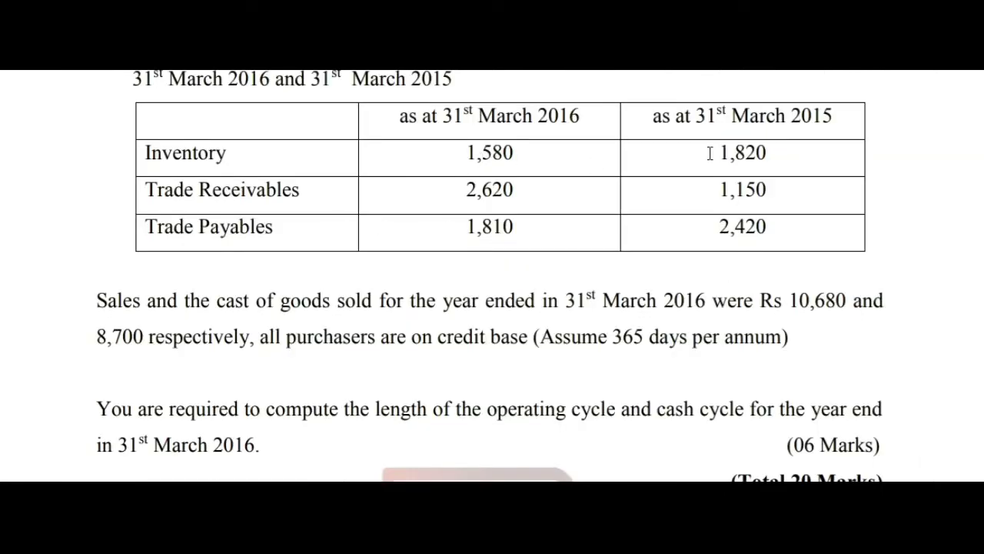
drag(721, 152, 778, 151)
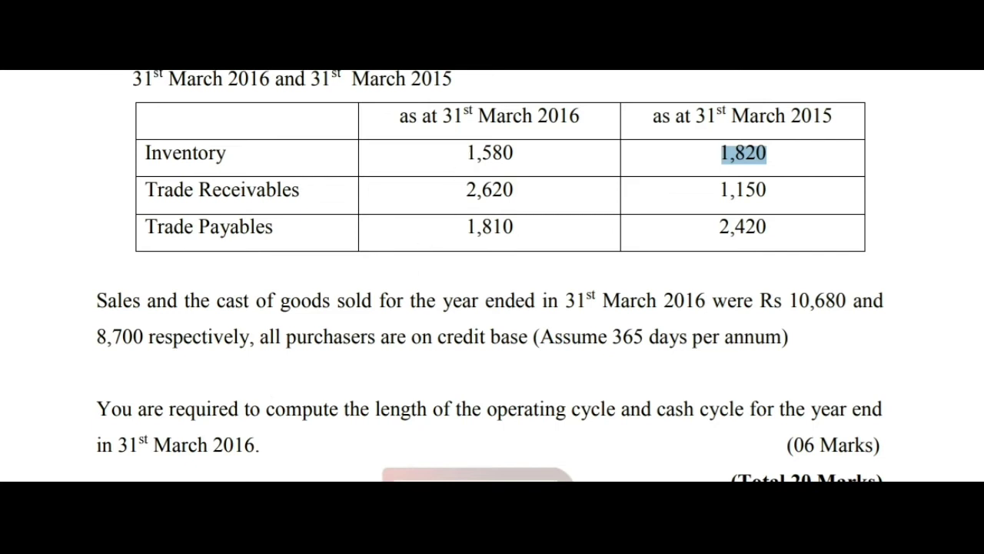
mouse_move(155, 479)
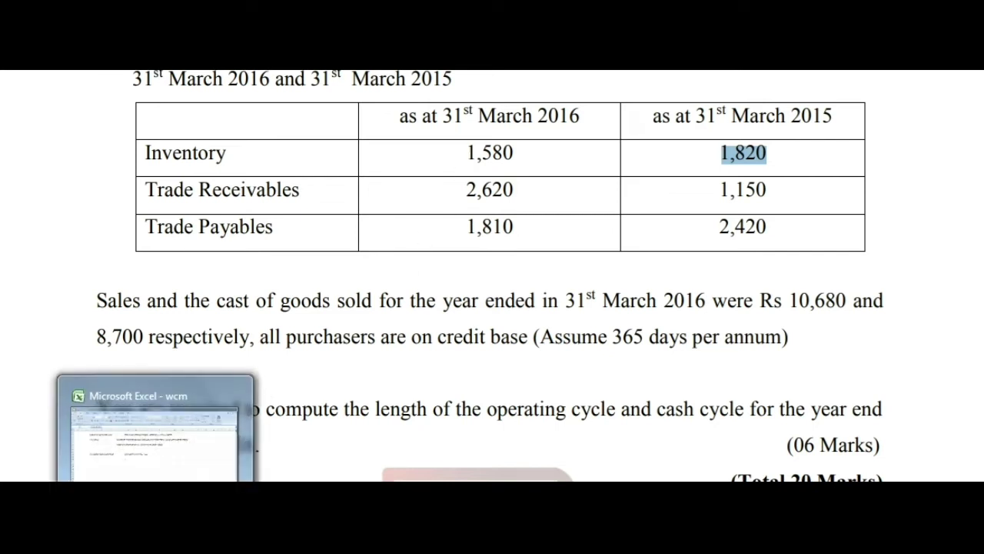
click(213, 477)
text(()
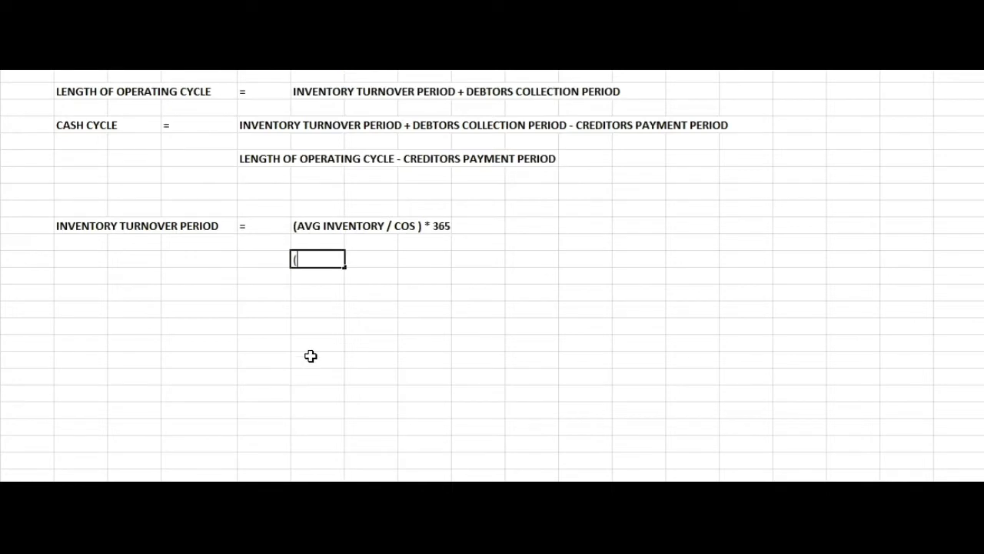
text(1820+1580)/2)
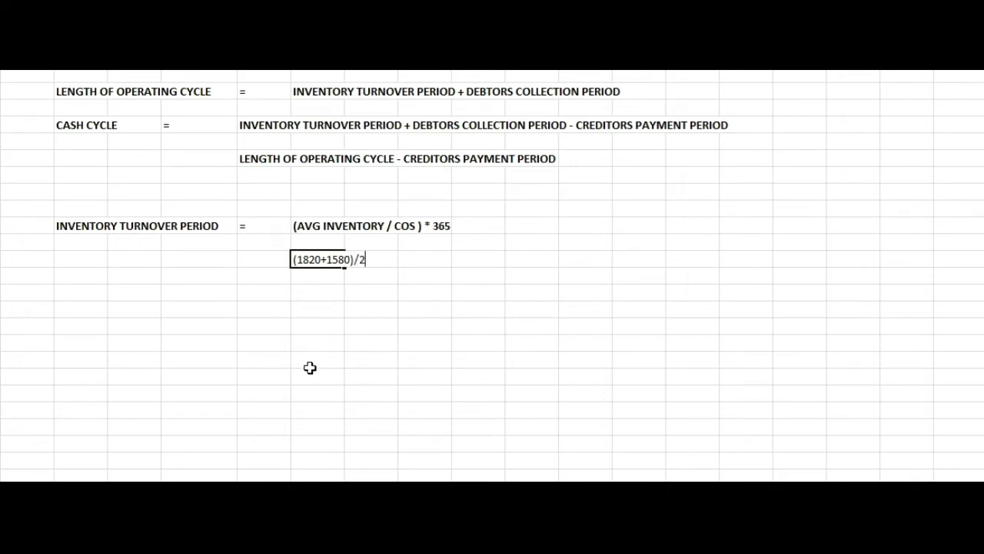
- Enclose the whole average inventory expression in an outer pair of brackets, giving ((1820+1580)/2)
text())
click(297, 259)
text(()
key(Return)
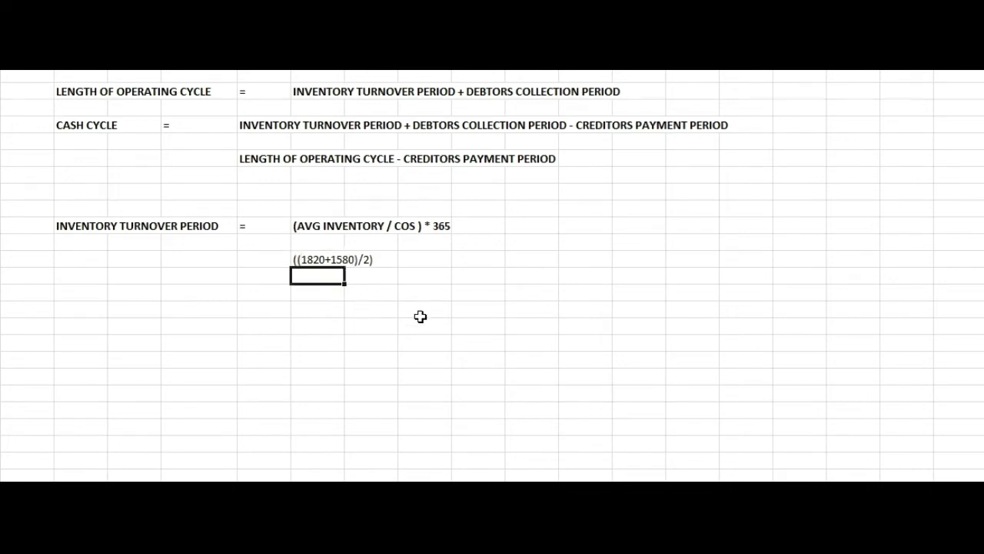
- Turn the average inventory expression into a calculated formula by putting an equals sign in front of it
double_click(297, 259)
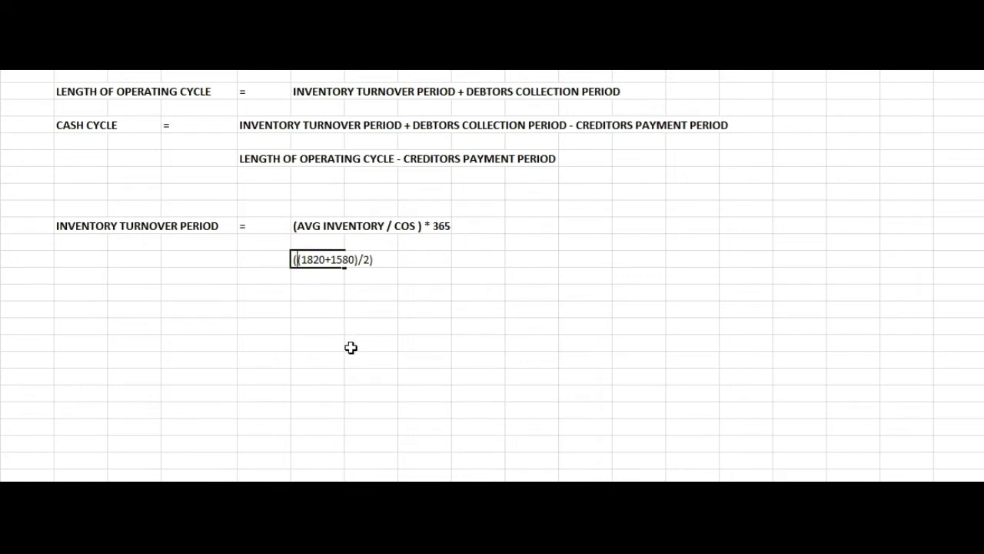
text(=)
key(Return)
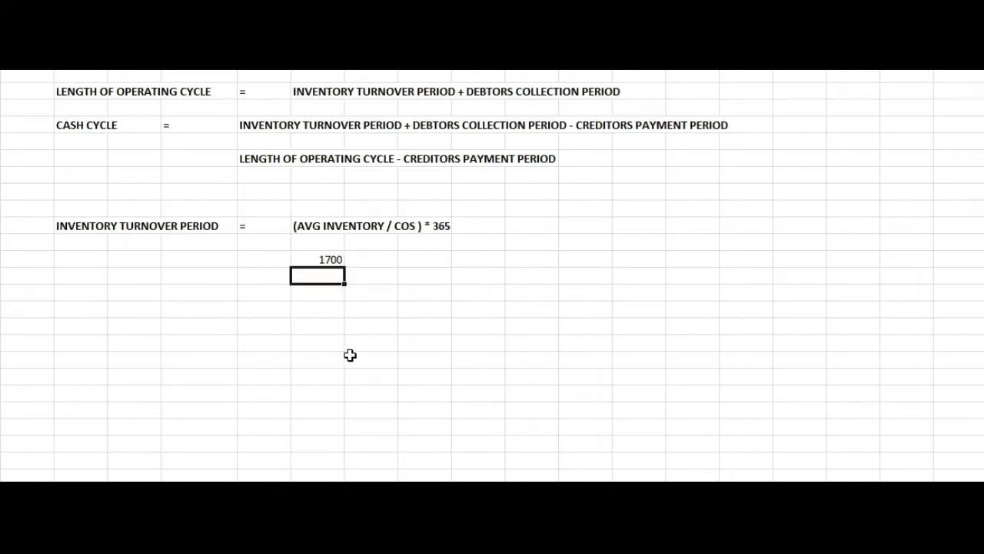
- Extend the average inventory formula with /8700*365, taking the cost of goods sold from the question document
click(325, 259)
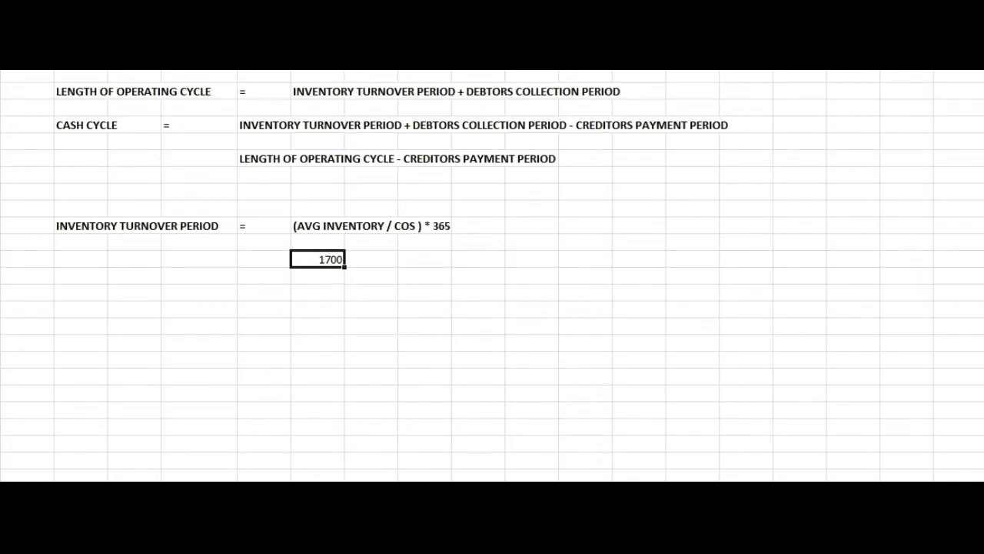
key(F2)
text(/)
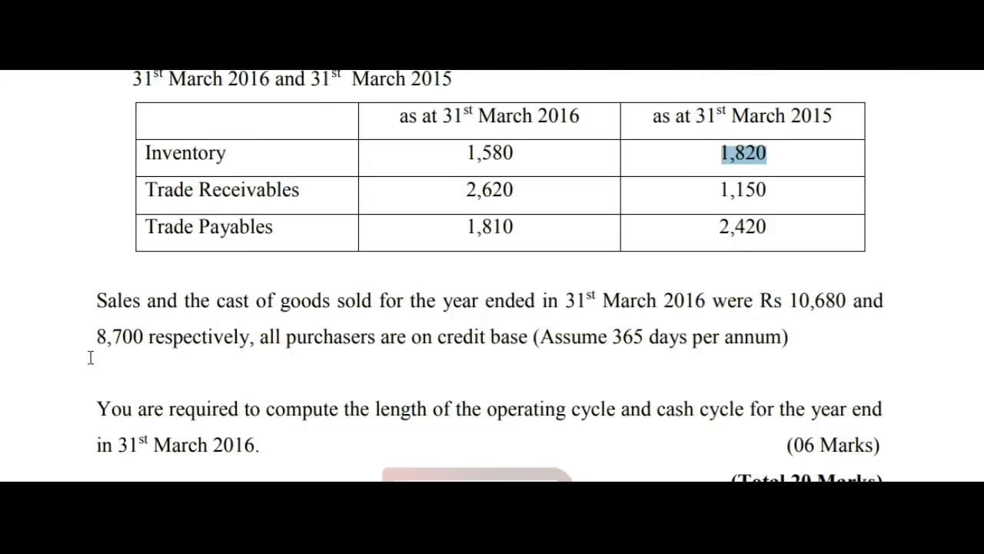
drag(97, 337, 144, 338)
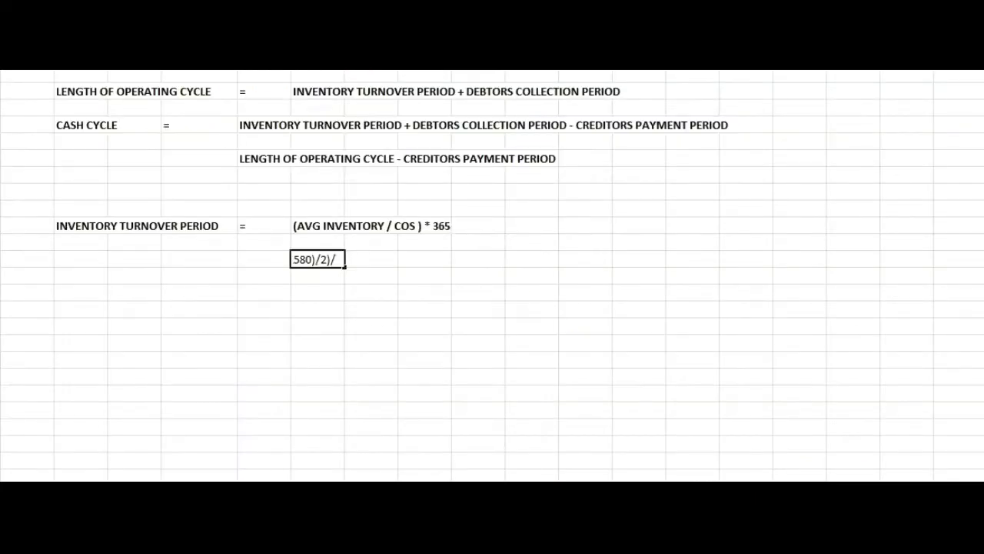
text(8700)
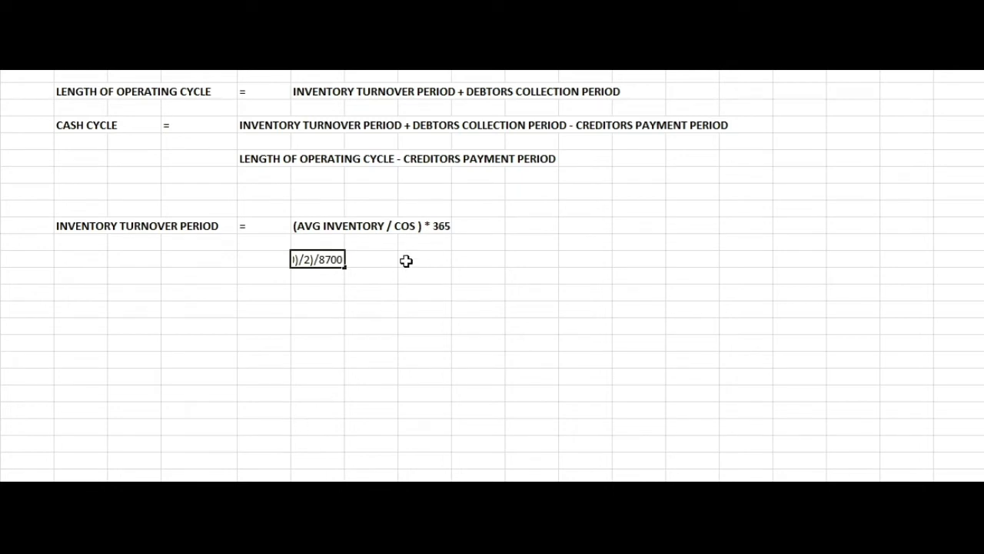
text(*36)
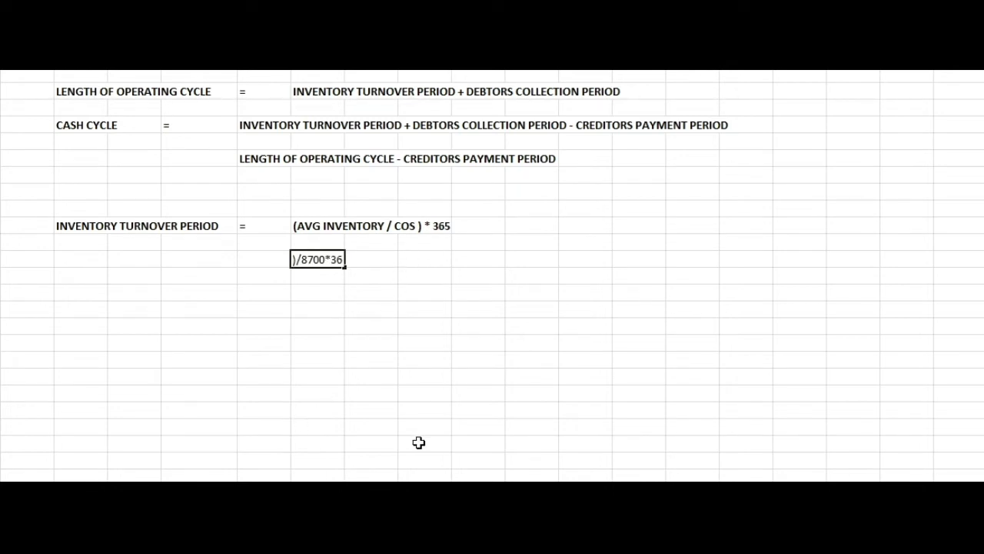
text(5)
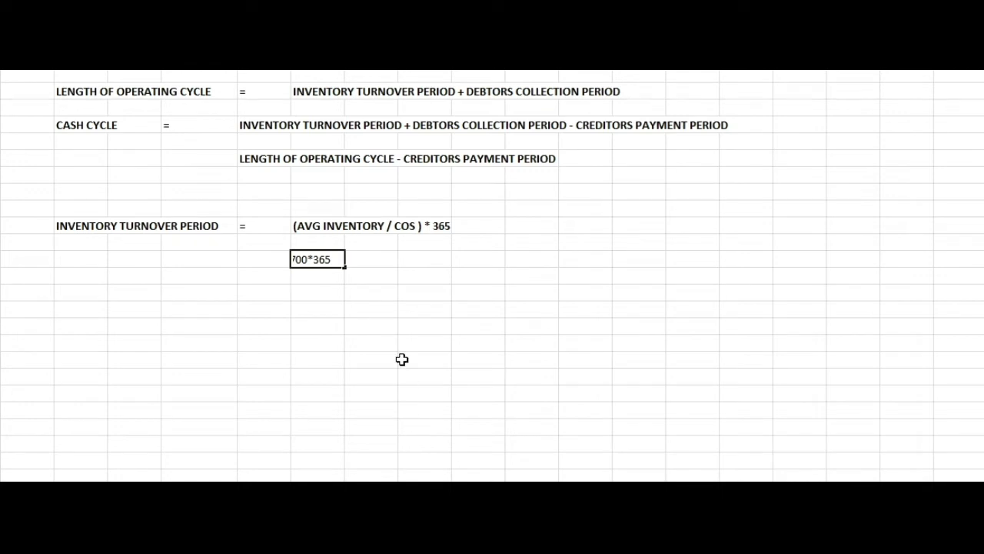
key(Return)
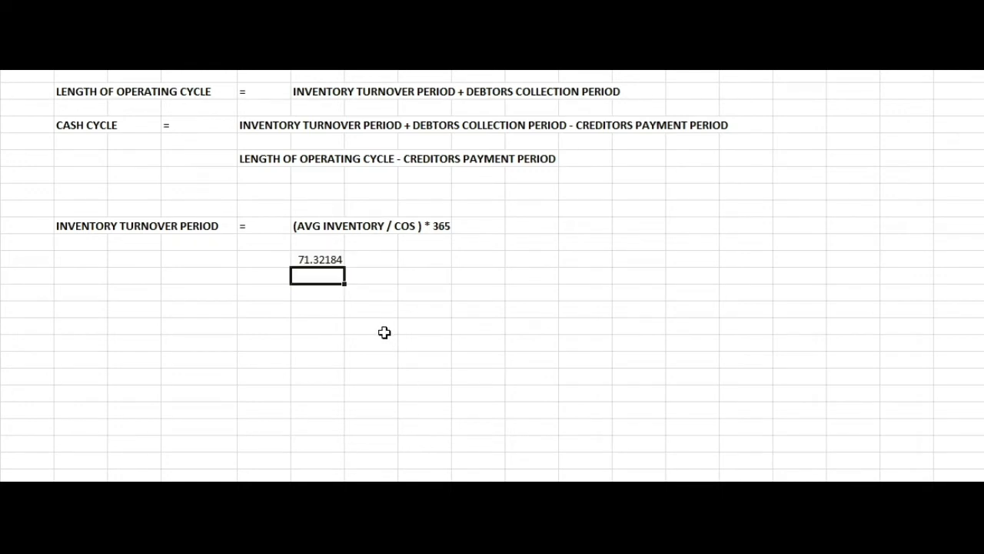
- Format the turnover period result to two decimal places and enter the unit DAYS in the cell beside it
click(307, 259)
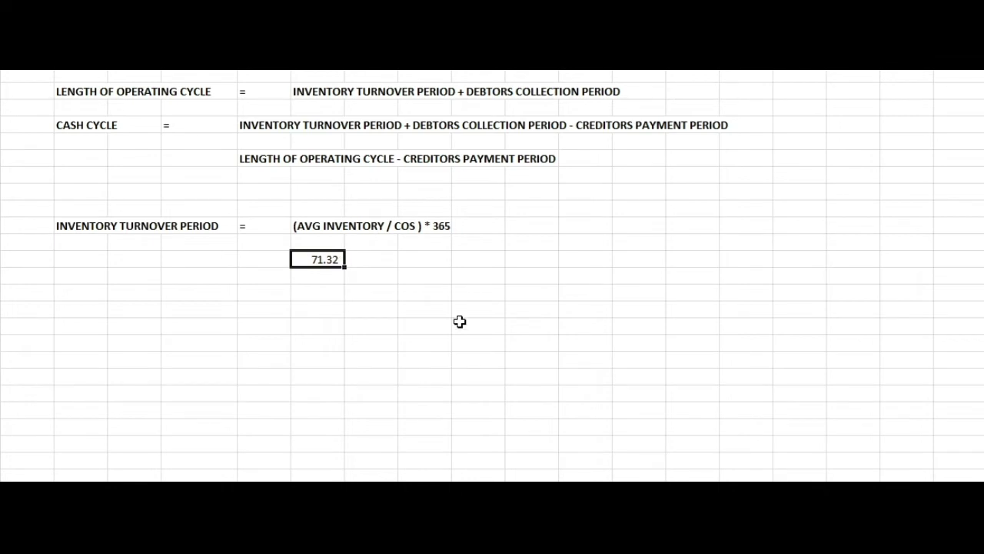
click(391, 263)
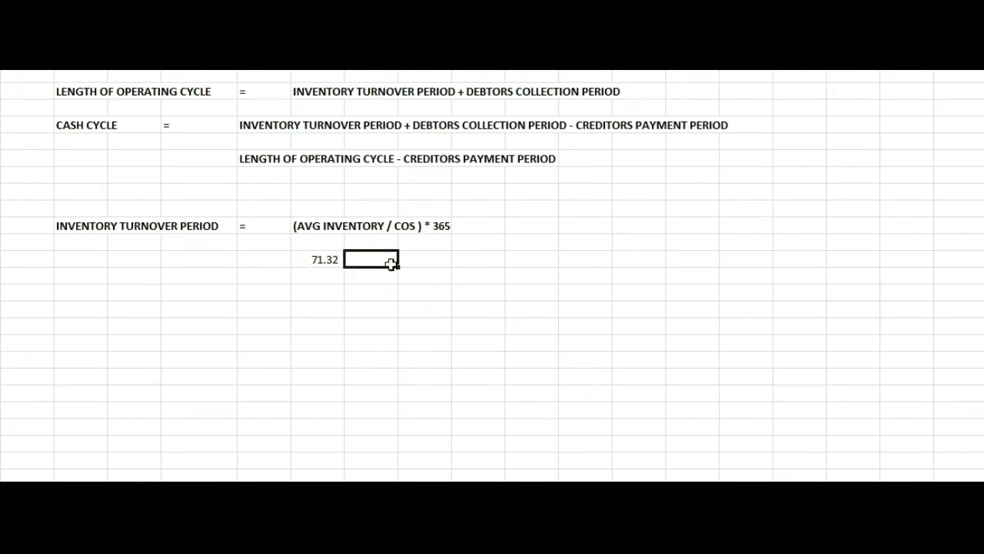
text(DAY)
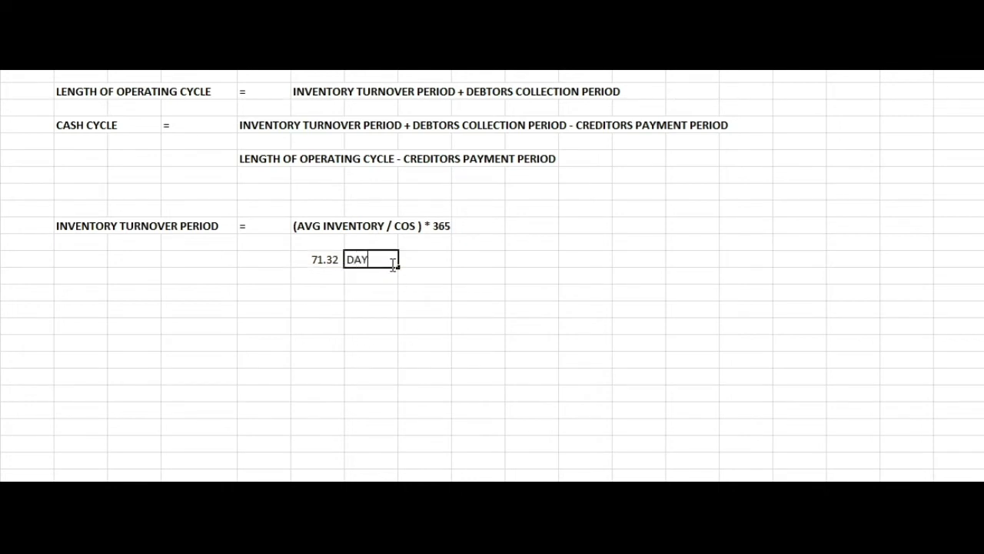
text(S)
click(389, 307)
- Show the turnover result cell as formula text and copy its full expression into the row directly above it
click(308, 260)
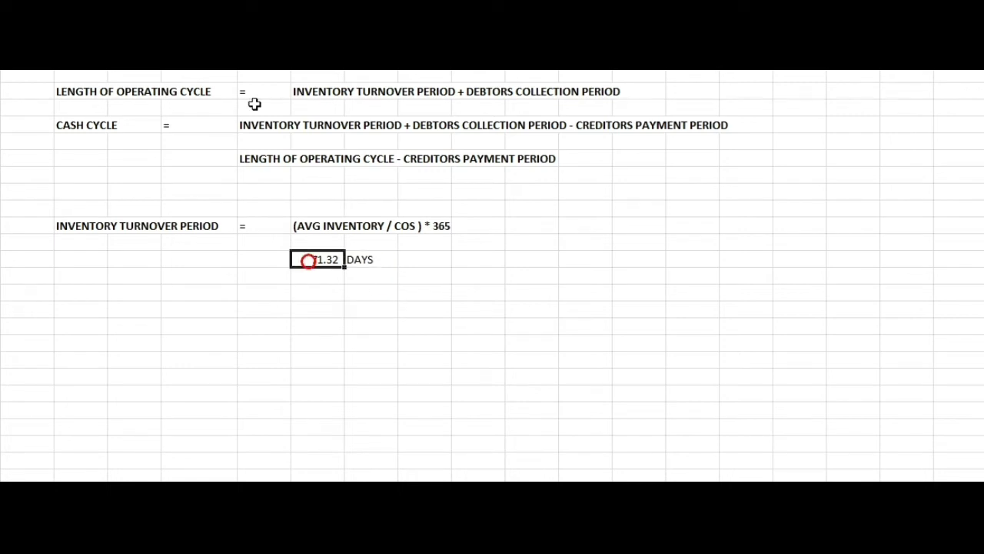
text(=((1820+1)
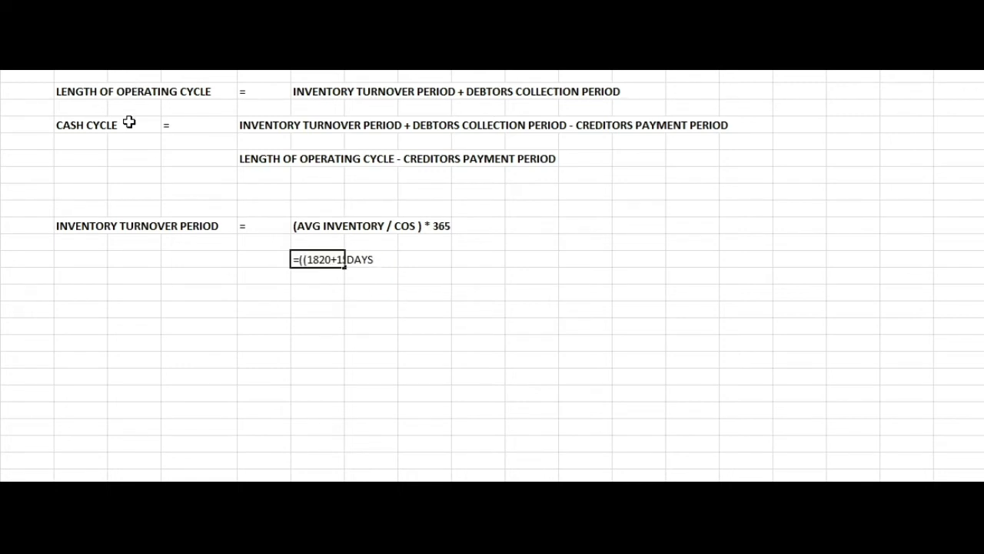
key(Return)
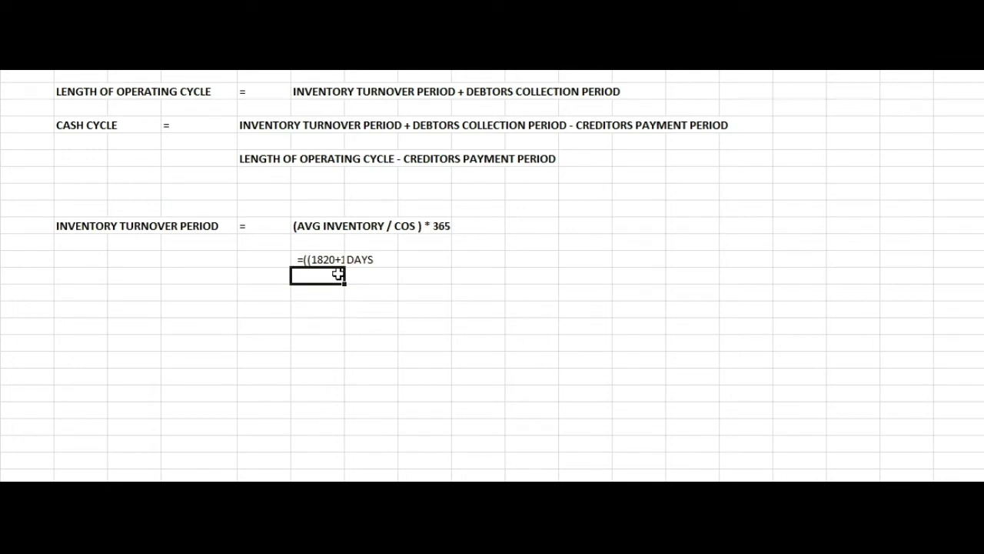
click(294, 254)
key(F2)
key(shift+Home)
key(ctrl+c)
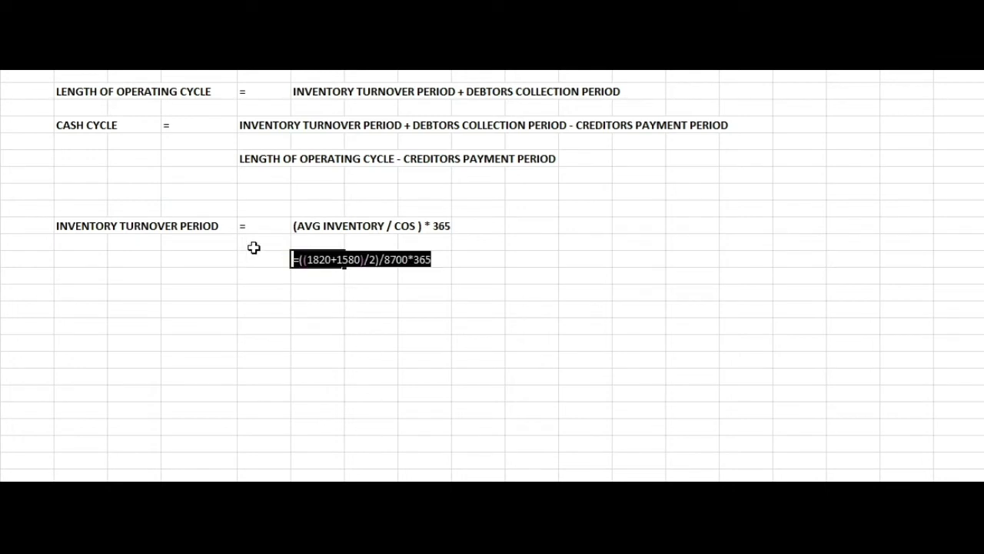
key(Escape)
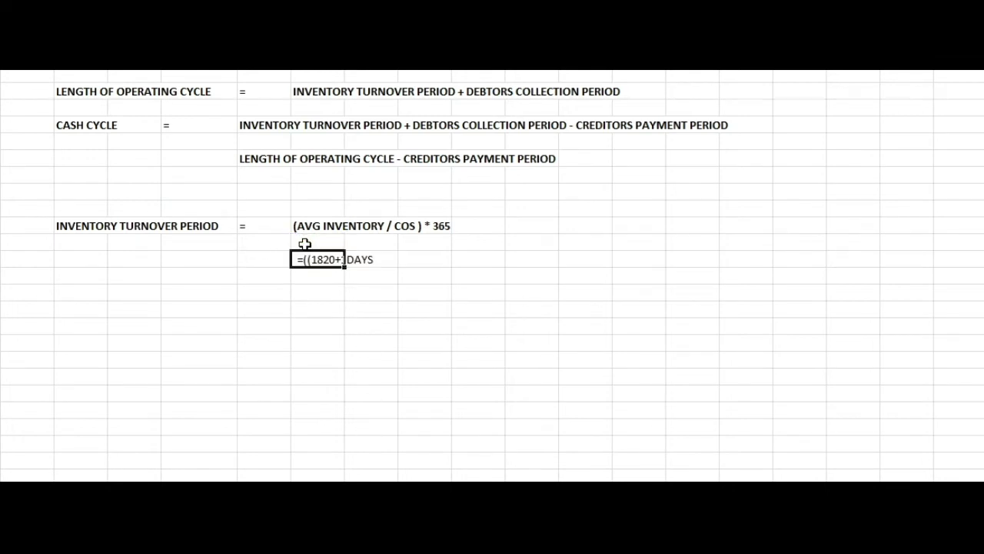
click(305, 242)
key(ctrl+v)
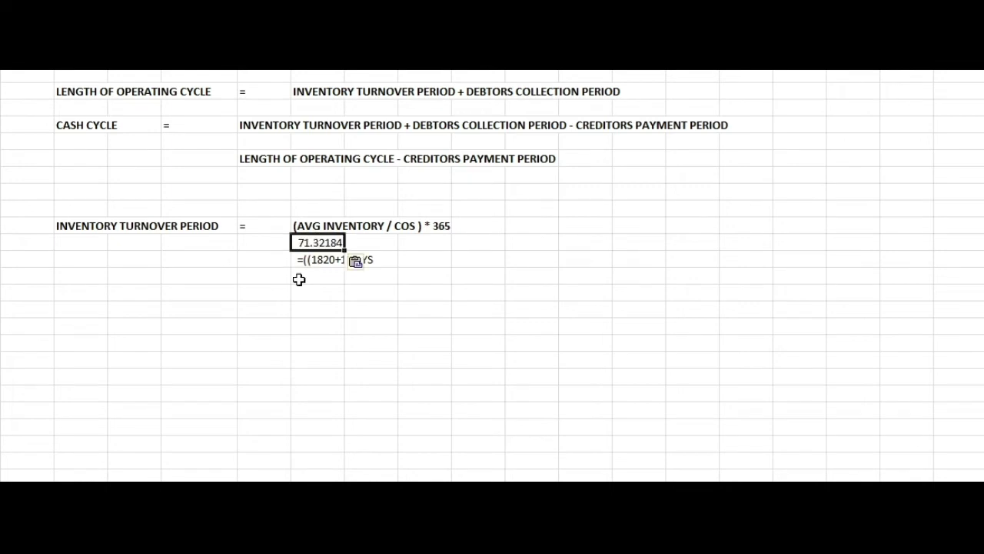
- Remove the equals sign and first opening bracket from the copied formula so it reads (1820+1580)/2)/8700*365 as text
click(297, 326)
click(316, 241)
key(F2)
key(Home)
key(Delete)
key(Delete)
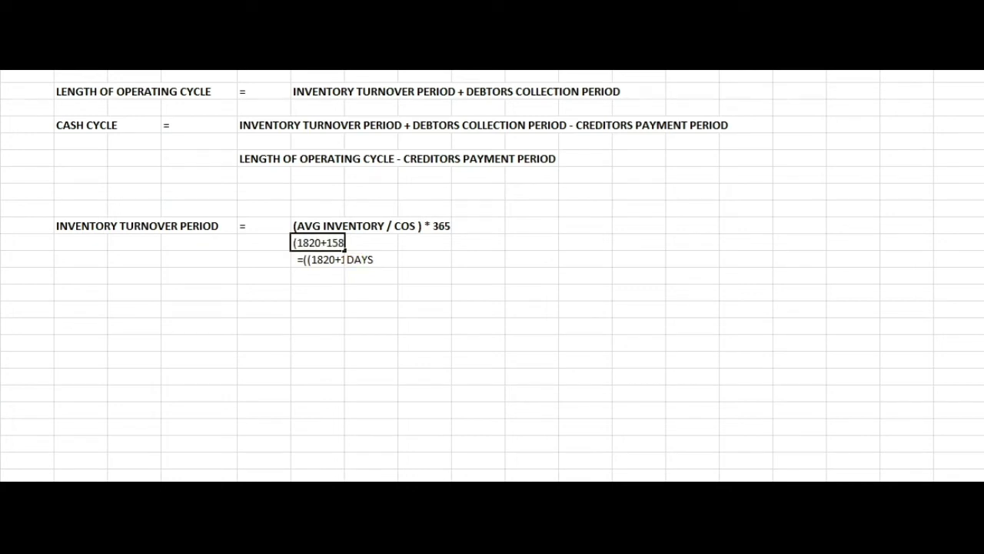
key(Return)
click(395, 376)
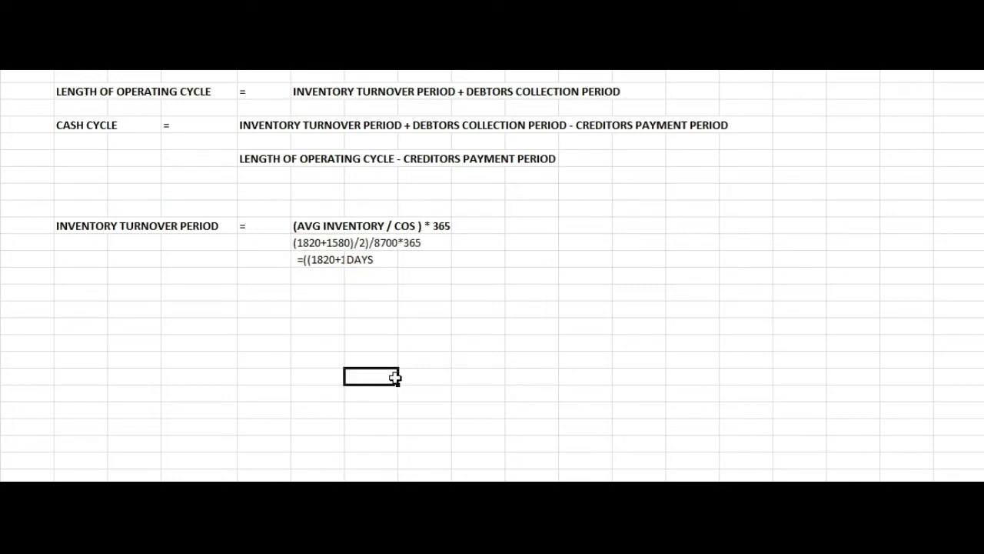
- Convert the formula text beside DAYS back into a live calculation
click(321, 261)
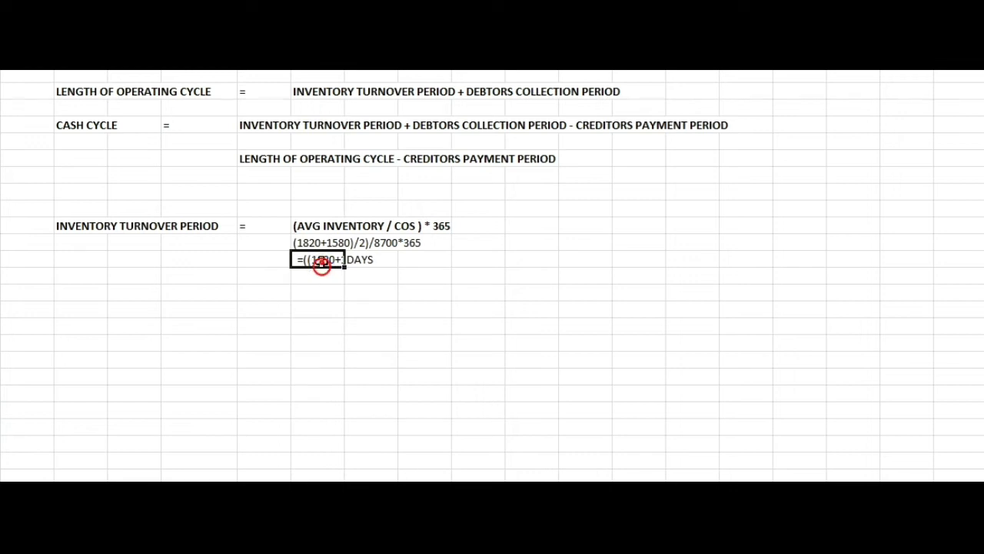
double_click(321, 262)
click(298, 266)
double_click(299, 261)
key(Return)
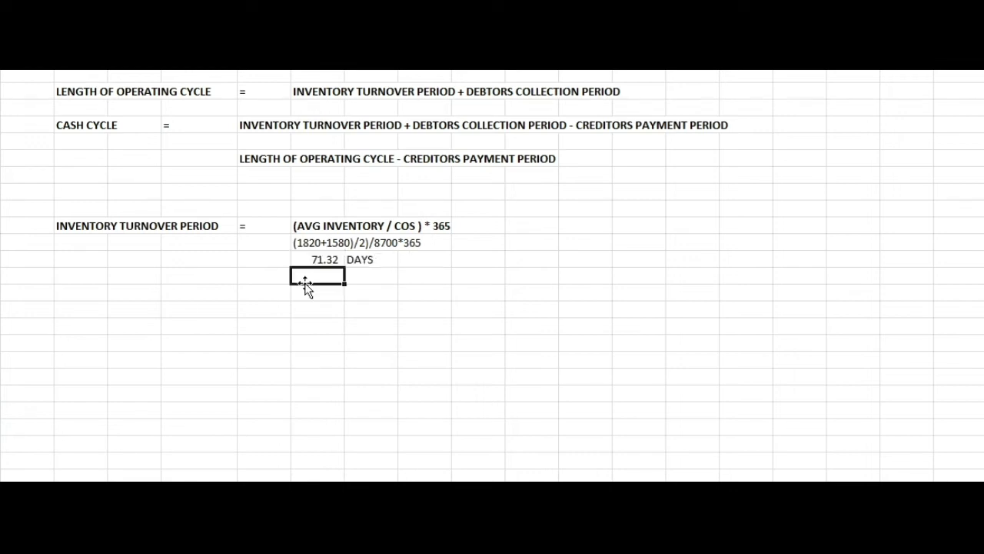
click(318, 342)
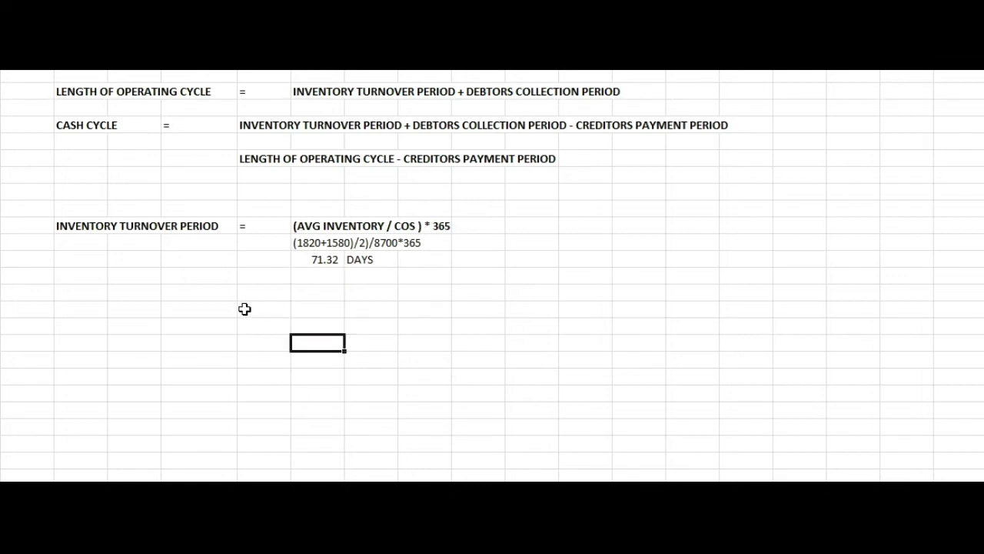
- Add the label DEBTORS COLLECTION PERIOD with an equals sign below the inventory turnover section, and make that row bold
click(85, 309)
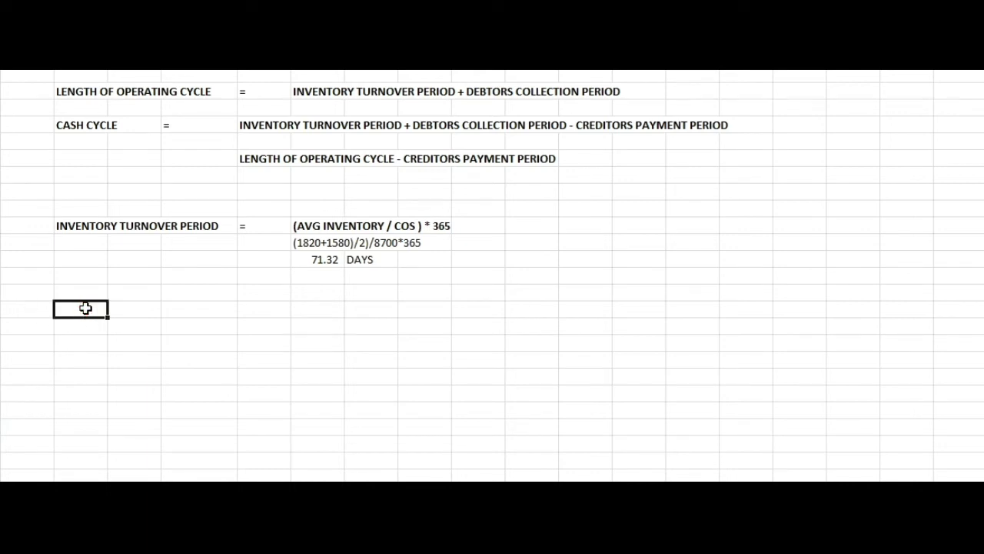
text(DEB)
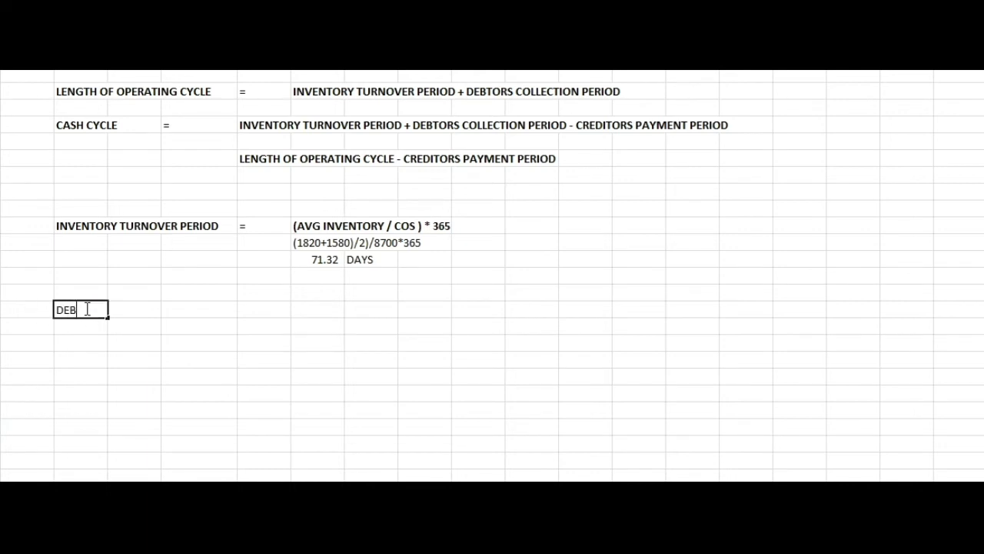
text(TORS COLLECTION)
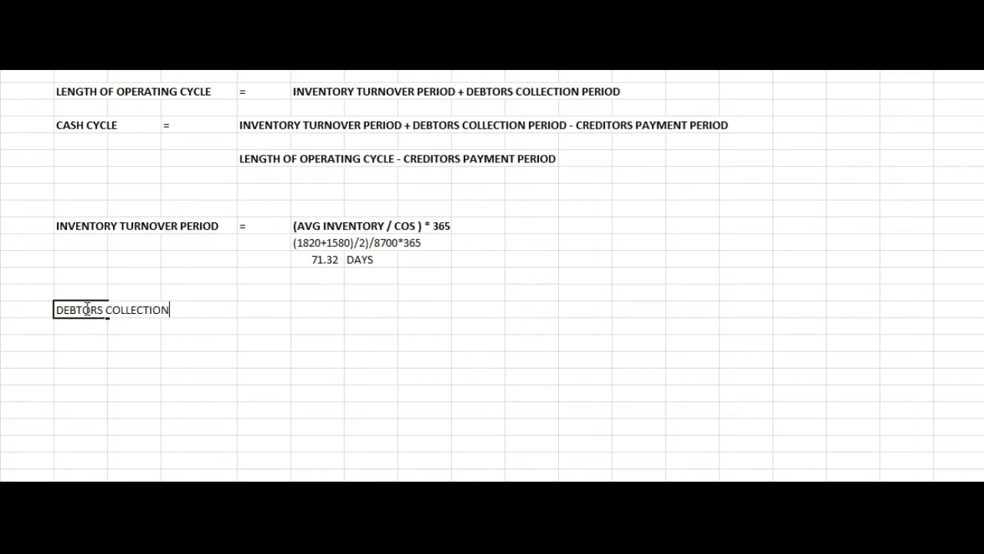
text( PERIOD)
key(Tab)
key(Tab)
key(Tab)
text(=)
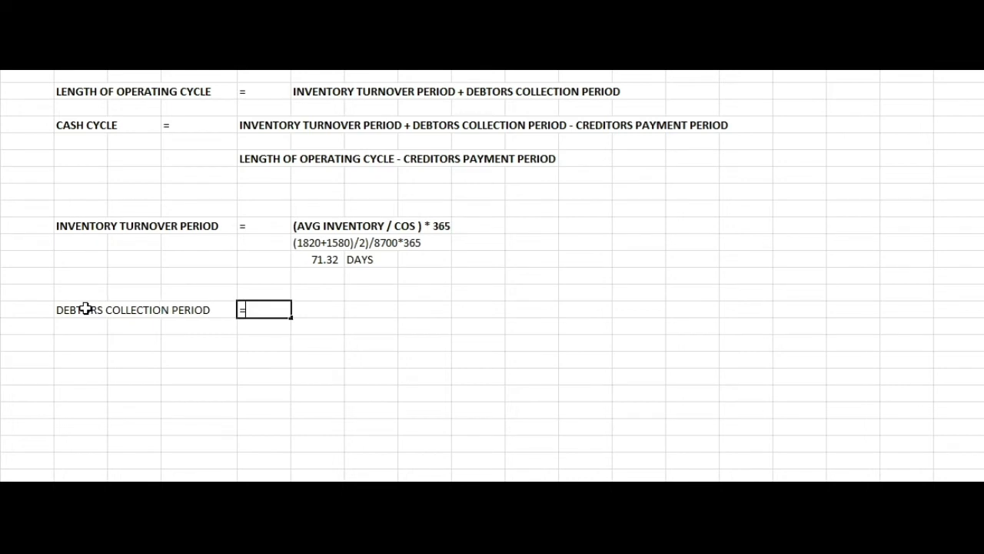
key(Tab)
drag(85, 307, 448, 312)
key(ctrl+b)
- Enter the formula text "(AVG DEBTORS/CREDIT SALE)*365" after the DEBTORS COLLECTION PERIOD equals sign
click(314, 310)
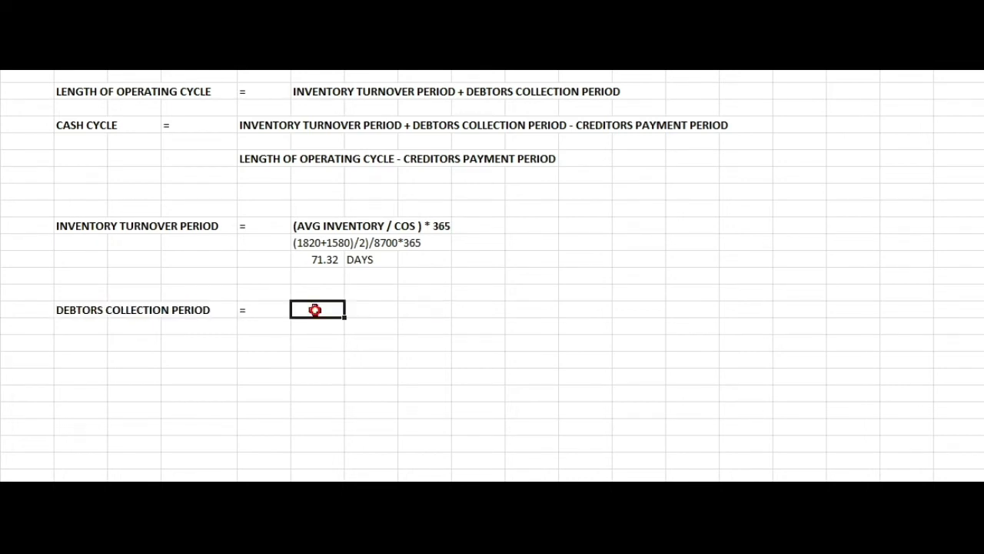
text((AV)
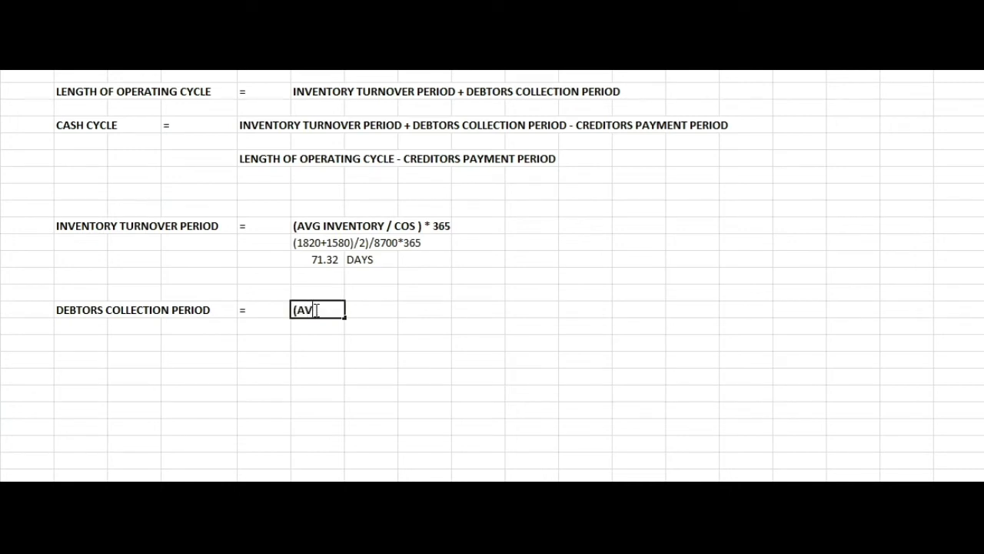
text(G DEBTORS/CREIT)
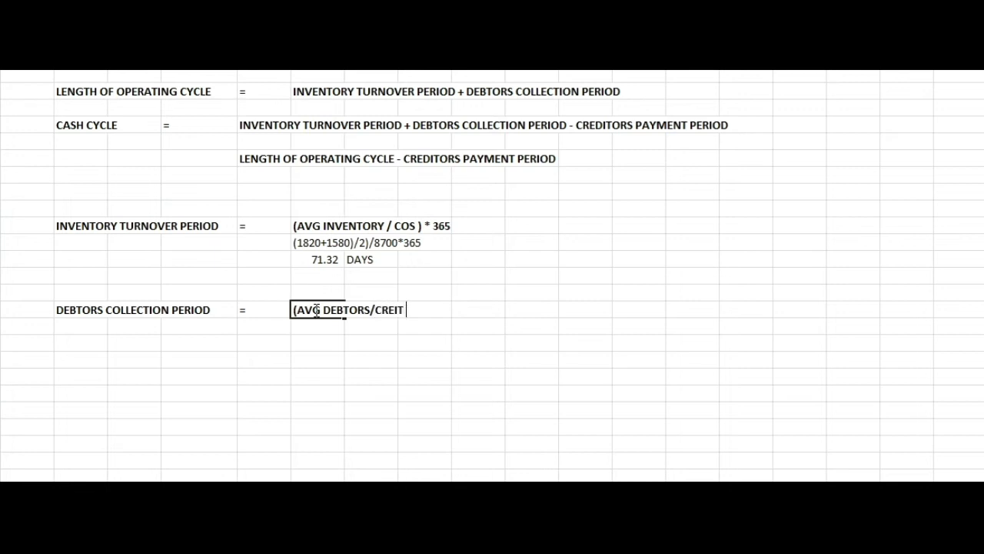
key(BackSpace)
key(BackSpace)
key(BackSpace)
text(DIT SALE)*365)
click(261, 396)
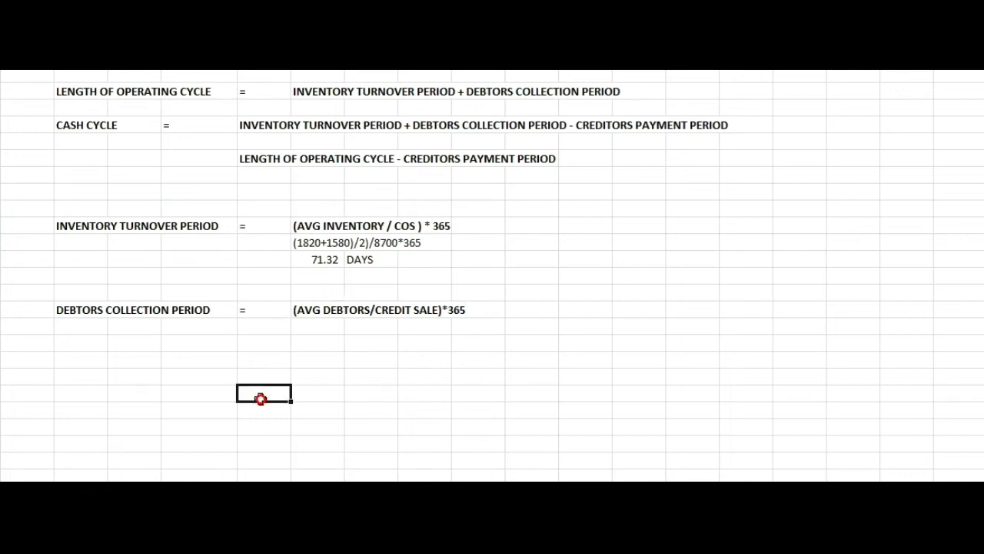
- Enter the working ((1150+2620)/2)/10680*365 as text below the debtors collection formula, using the question's trade receivables and sales figures
click(317, 329)
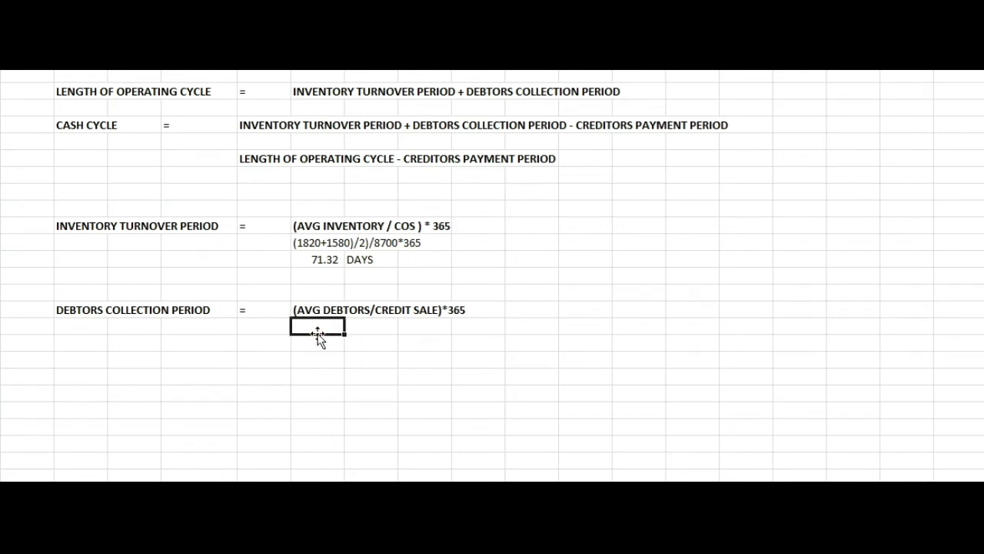
text(()
key(alt+Tab)
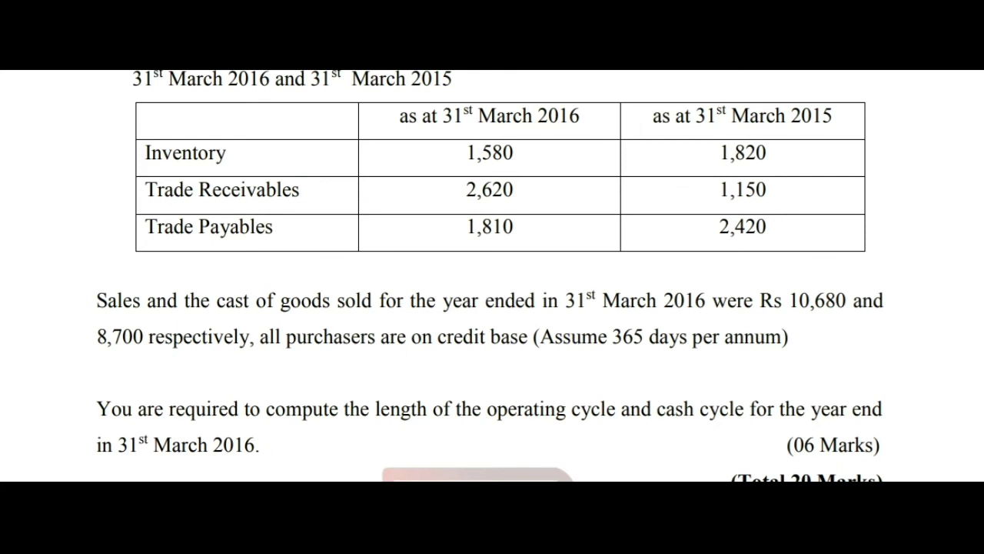
key(alt+Tab)
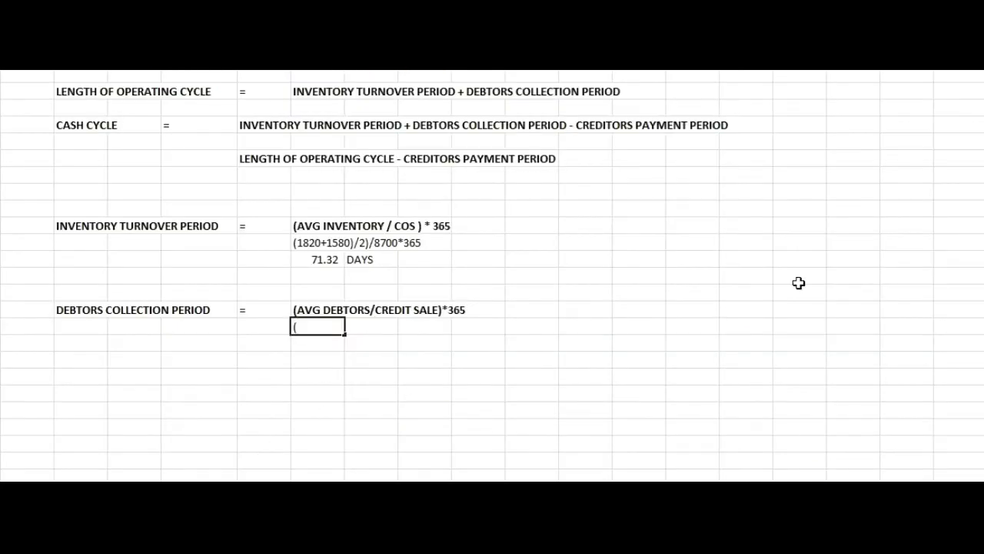
text(1150+2620)/2))
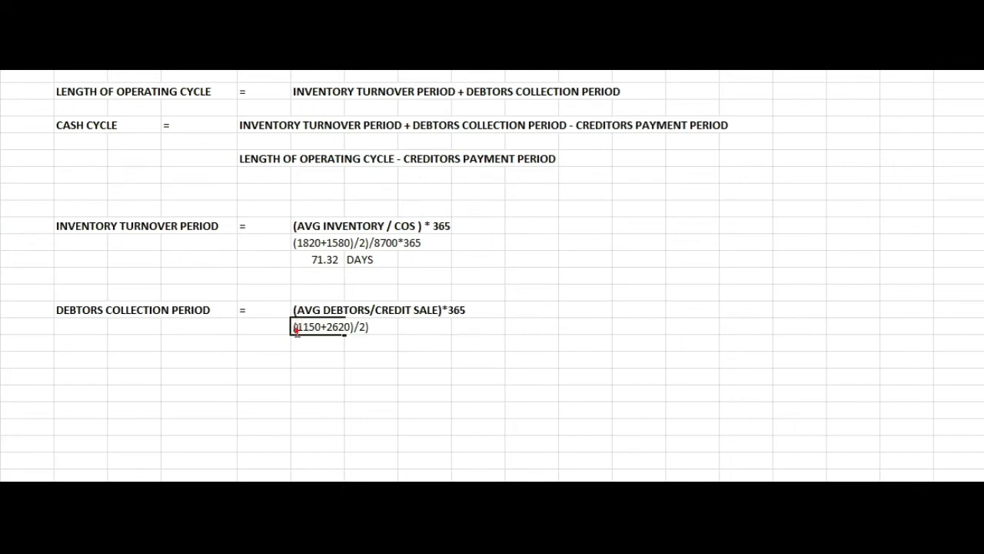
text(()
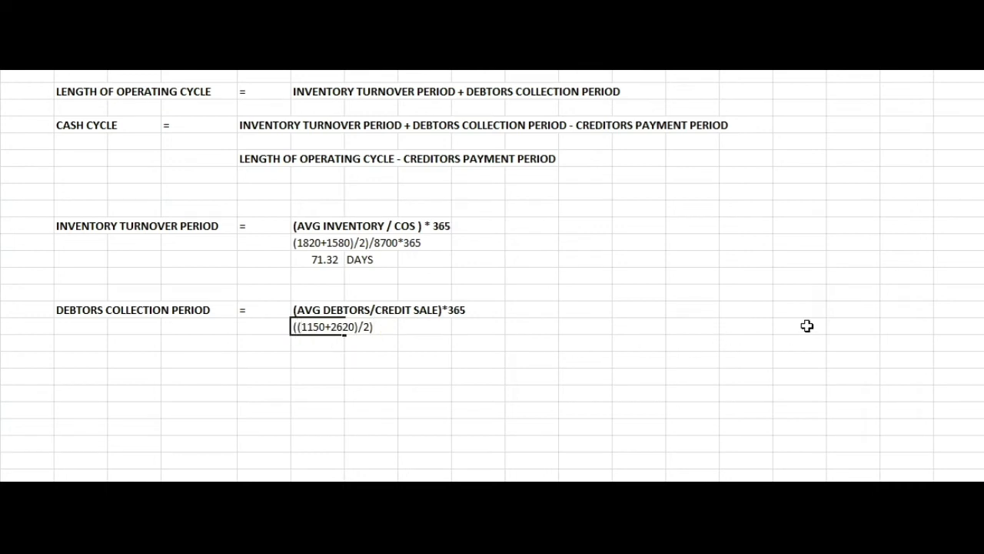
text(/)
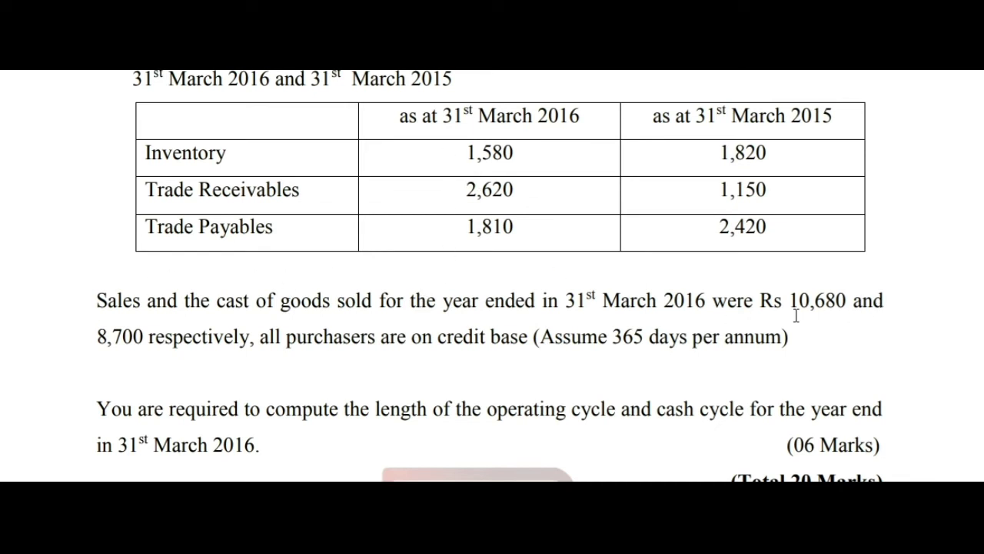
key(alt+Tab)
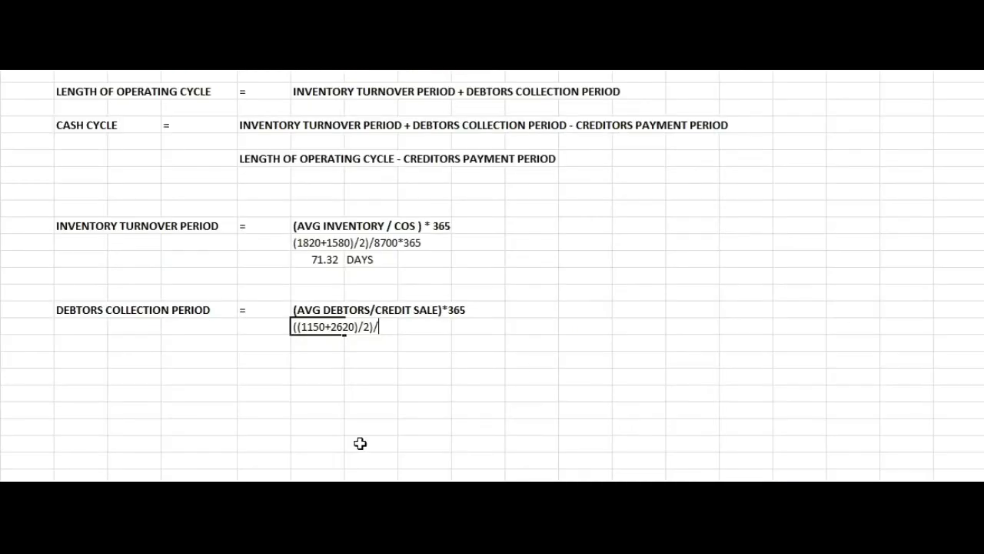
text(10680*365)
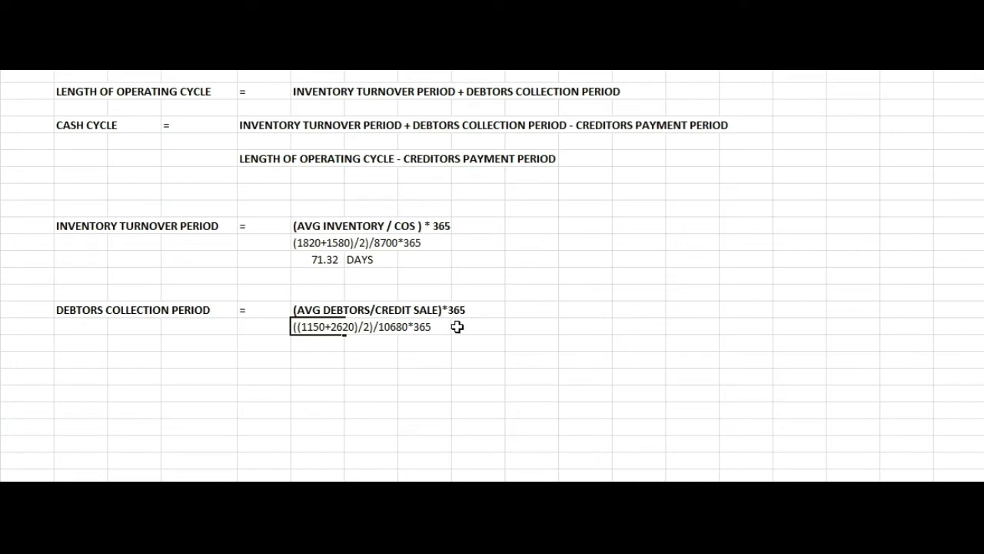
- Copy the debtors working text into the cell below it as a live calculation starting with an equals sign
drag(446, 328, 139, 323)
key(ctrl+c)
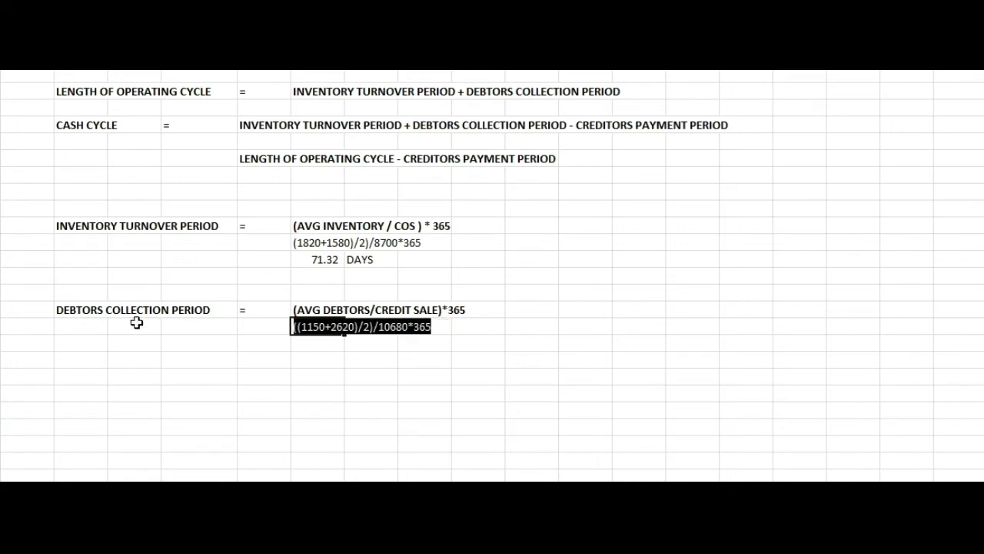
key(Return)
text(=)
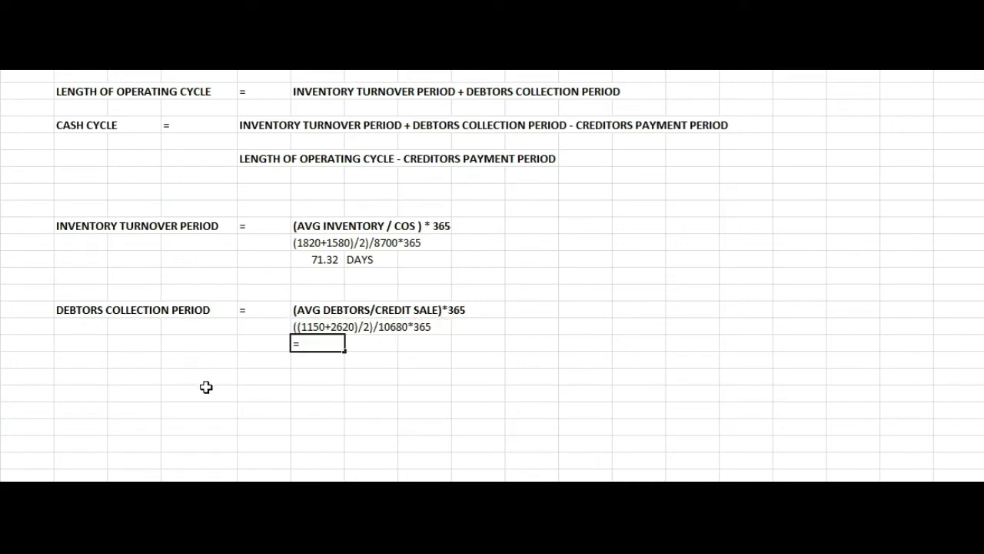
key(ctrl+v)
key(Return)
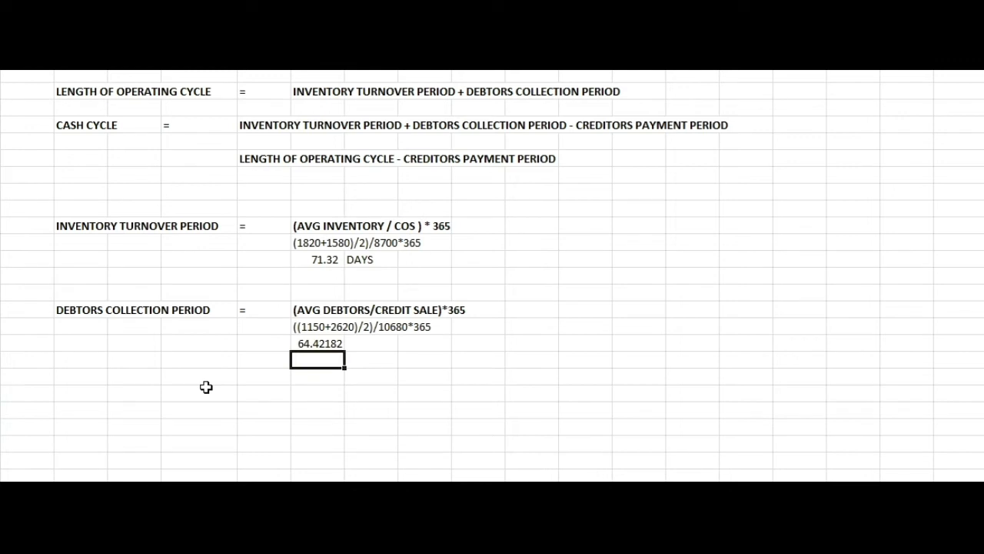
- Format the debtors collection result to two decimal places and label it DAYS in the adjacent cell
click(316, 348)
key(ctrl+shift+1)
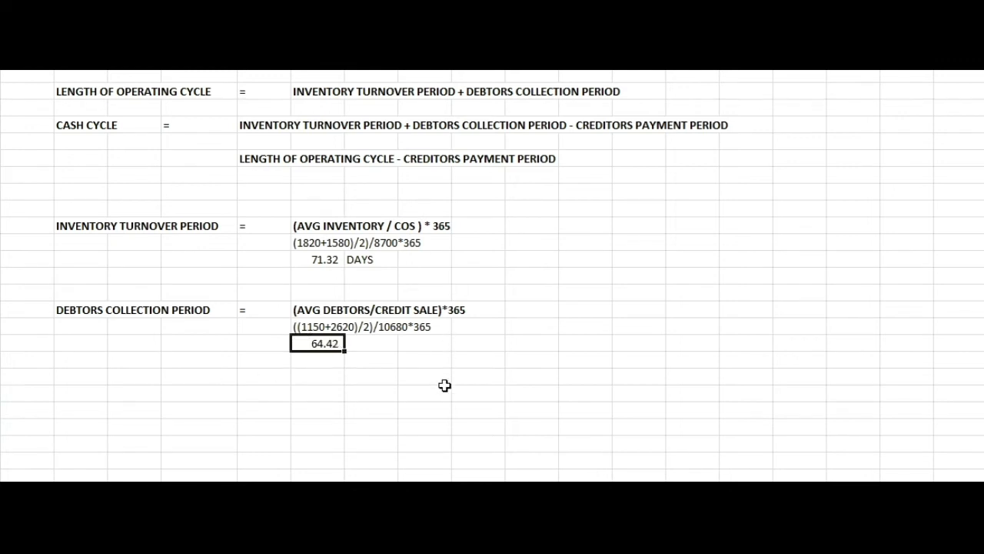
click(372, 346)
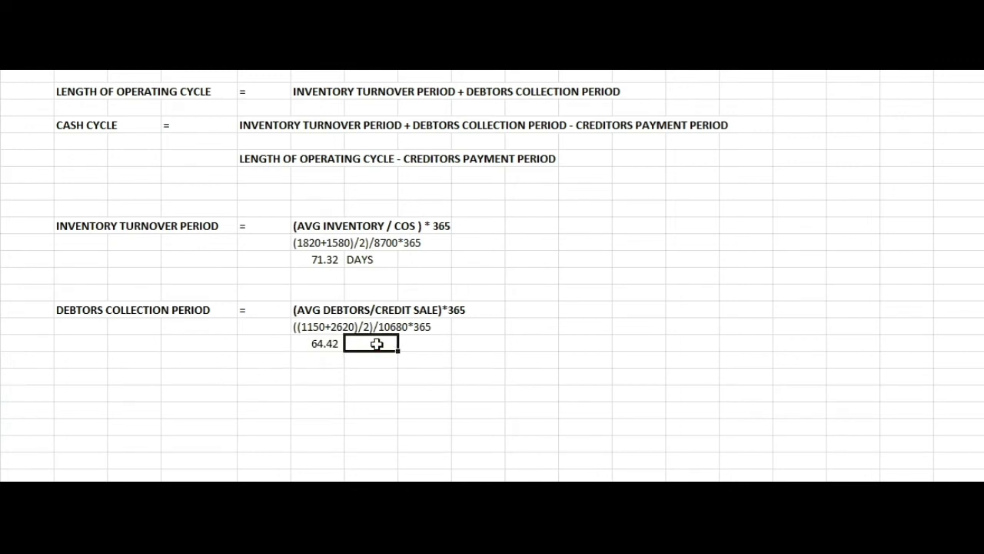
text(DAYS)
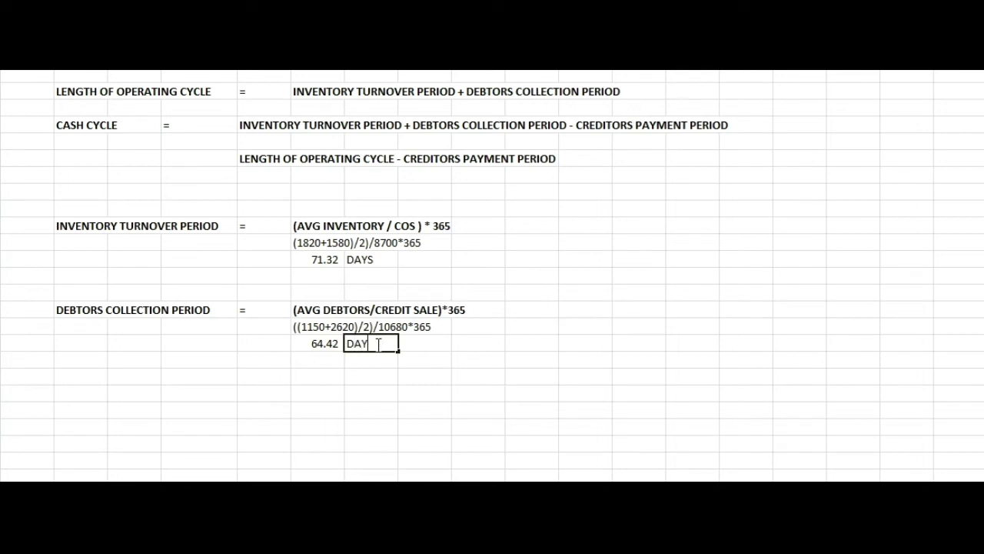
click(384, 405)
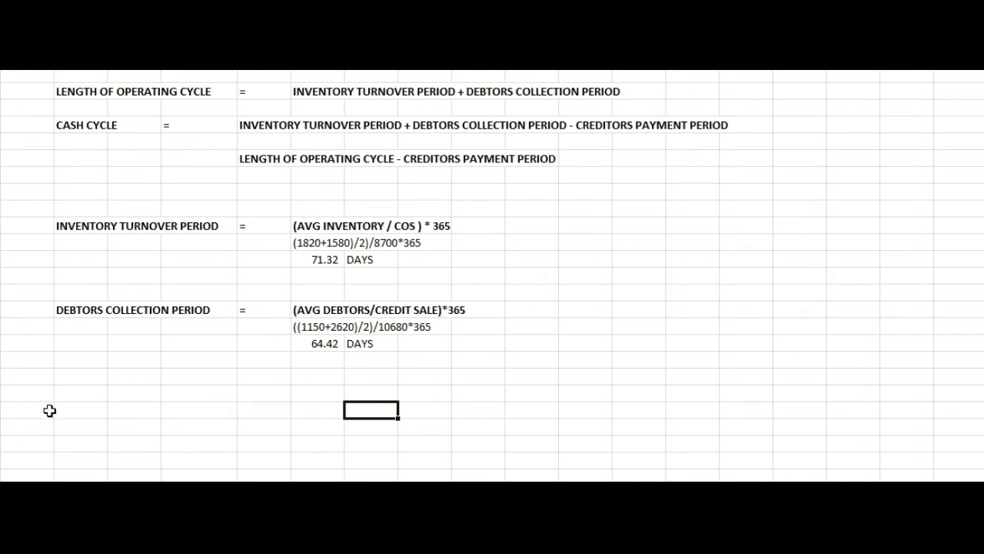
- Add the label CREDITORS PAYMENT PERIOD below the debtors collection section and make it bold
click(76, 396)
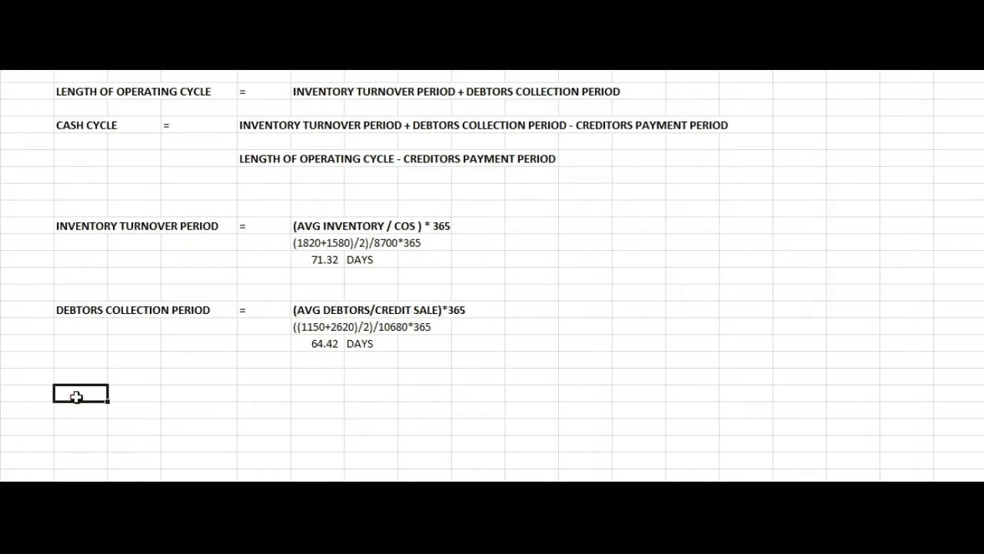
text(CREDITORS)
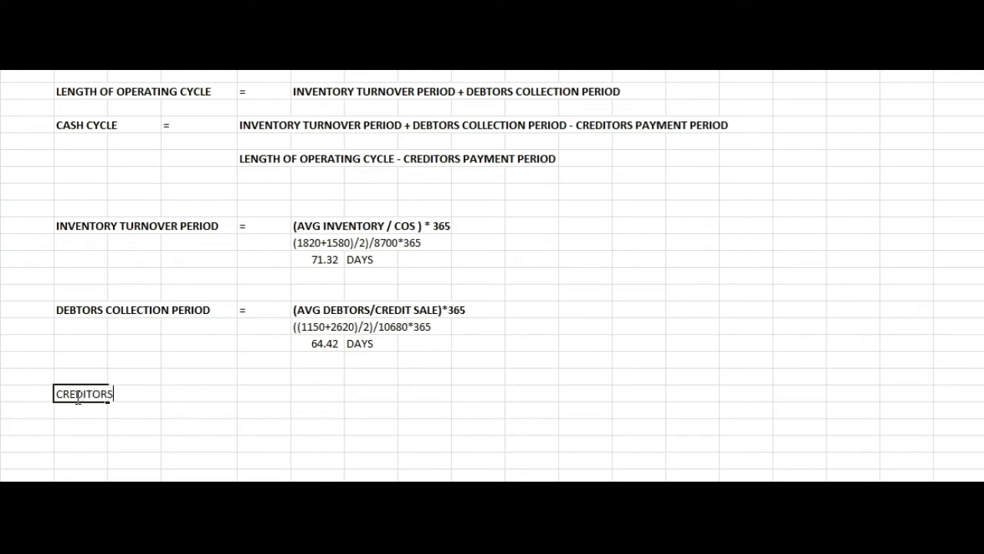
text( PAYMENT PERIOD)
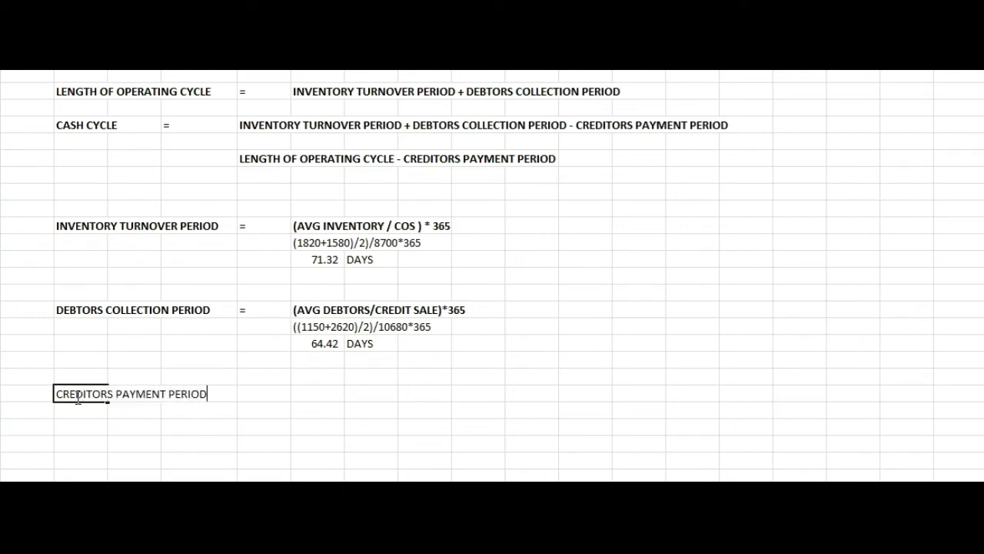
key(Return)
click(88, 393)
key(ctrl+v)
key(ctrl+z)
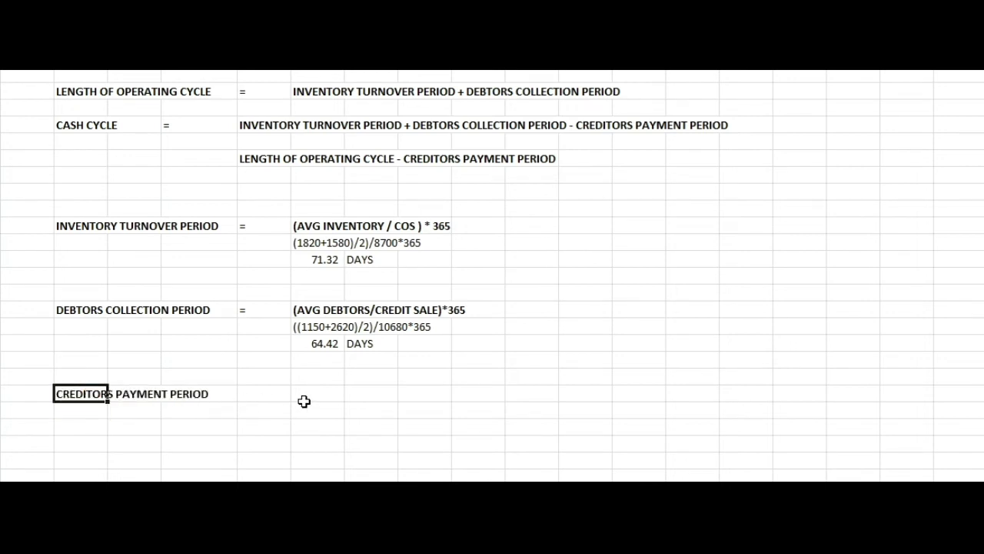
- Place a plain equals sign beside the CREDITORS PAYMENT PERIOD label, in line with the equals signs above
click(273, 395)
text(=)
click(329, 392)
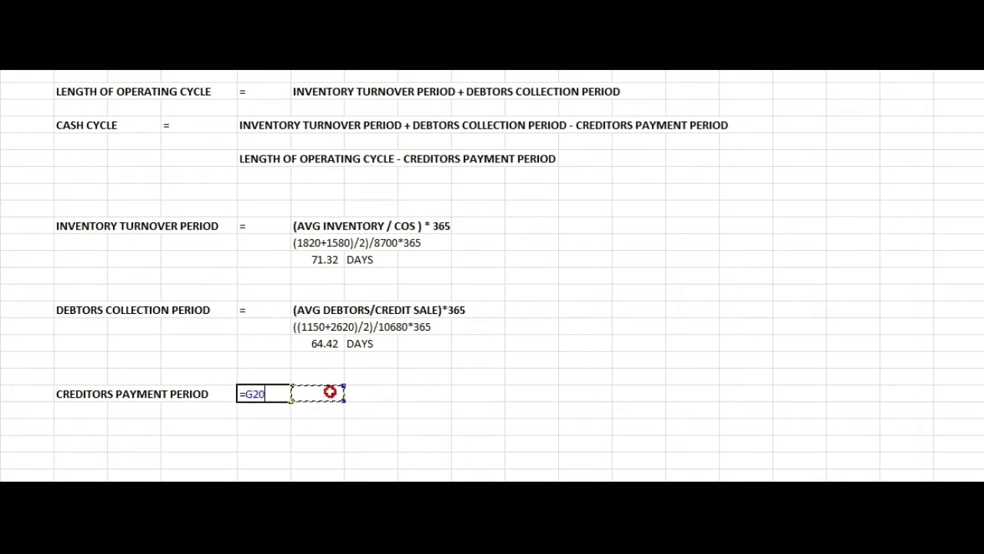
key(BackSpace)
key(BackSpace)
key(BackSpace)
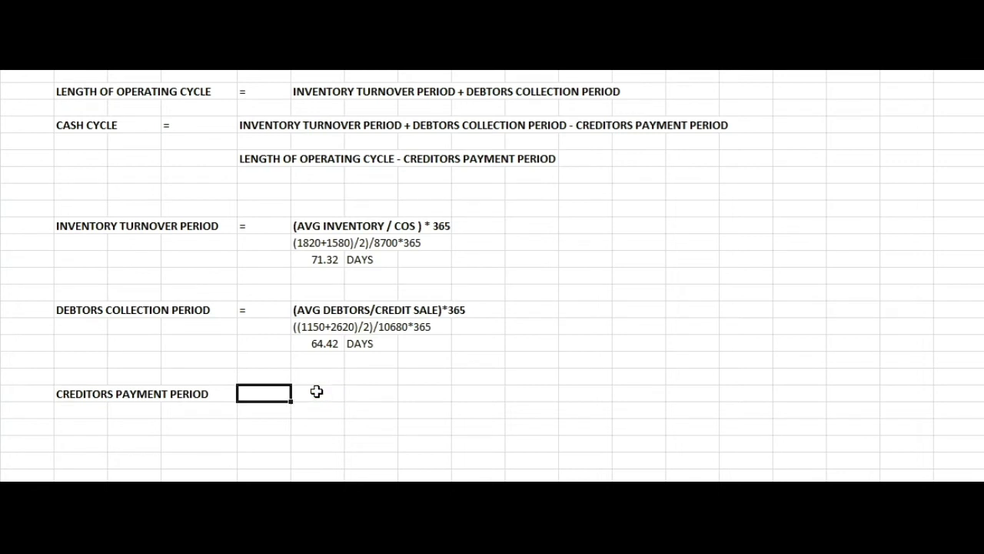
key(Return)
- Enter the formula text "(AVG CREDITORS/CREDIT PURCHASE)*365" after the CREDITORS PAYMENT PERIOD equals sign
click(316, 391)
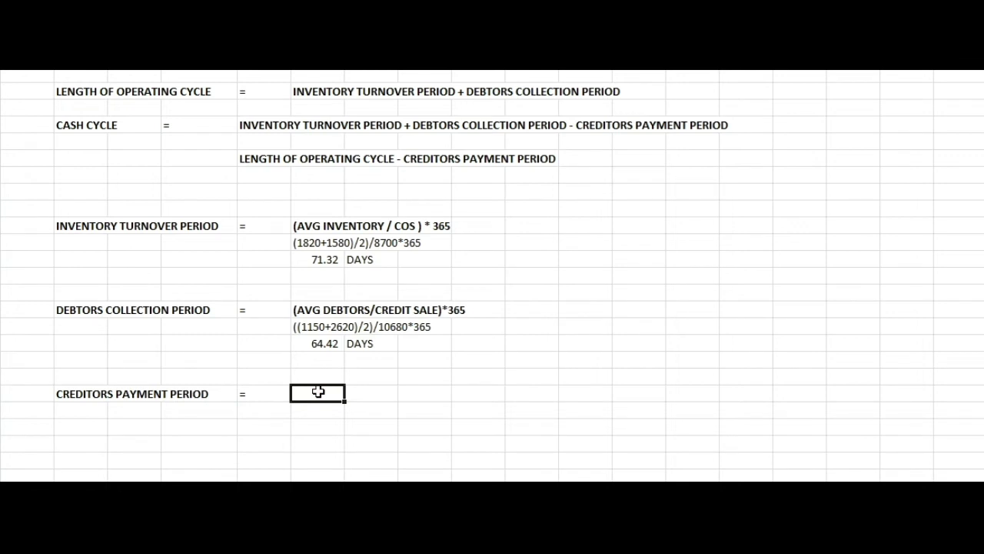
text((AVG C)
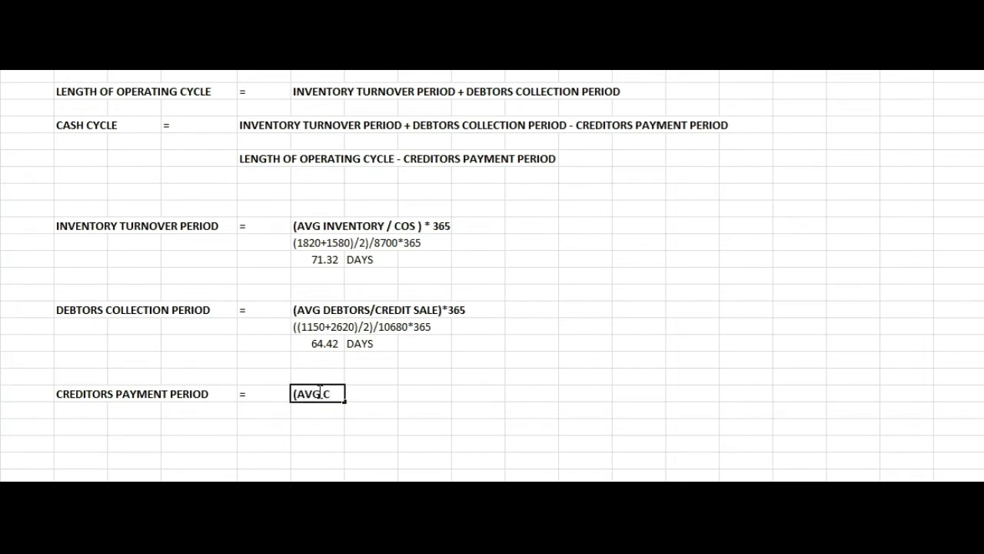
text(REDITORS/CREDIT )
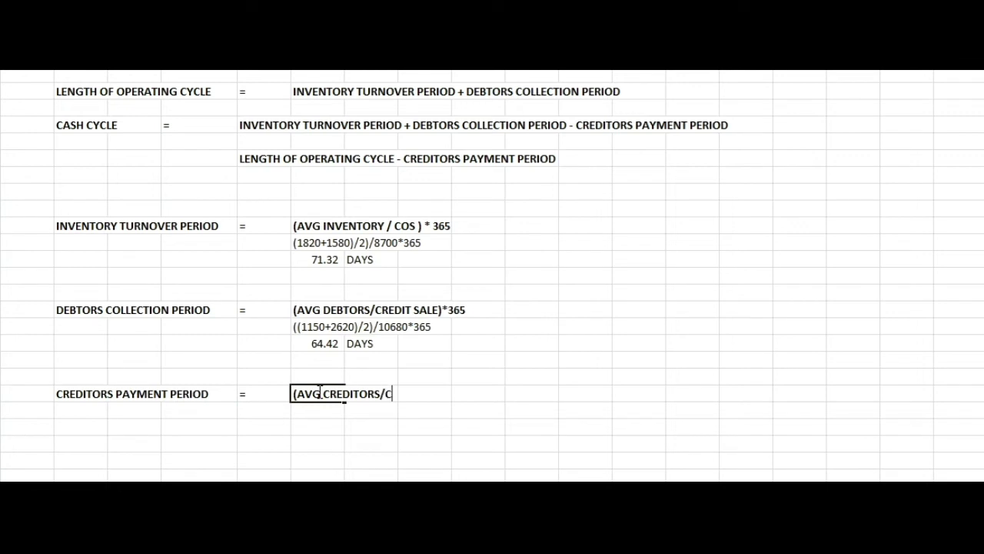
text(PURCHASE)
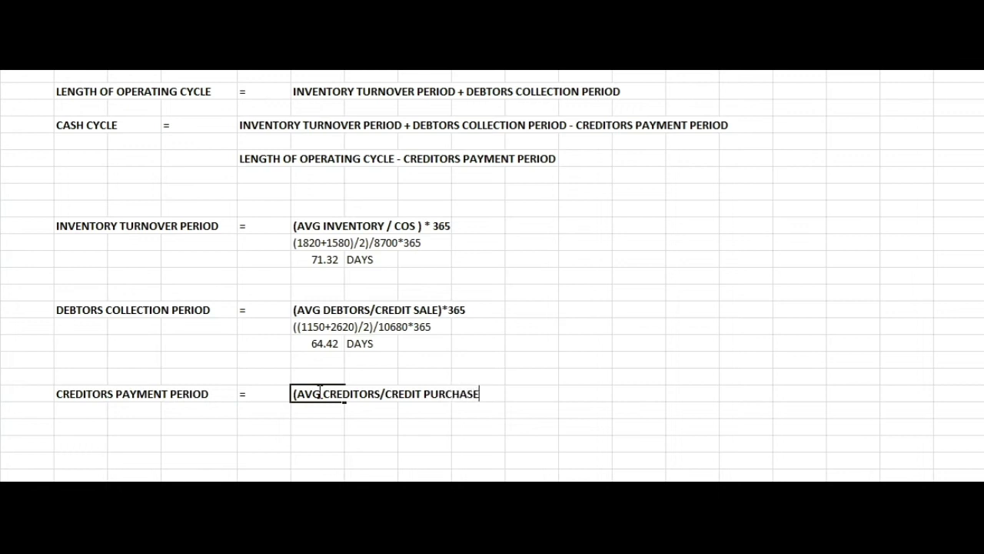
text()*365)
click(548, 323)
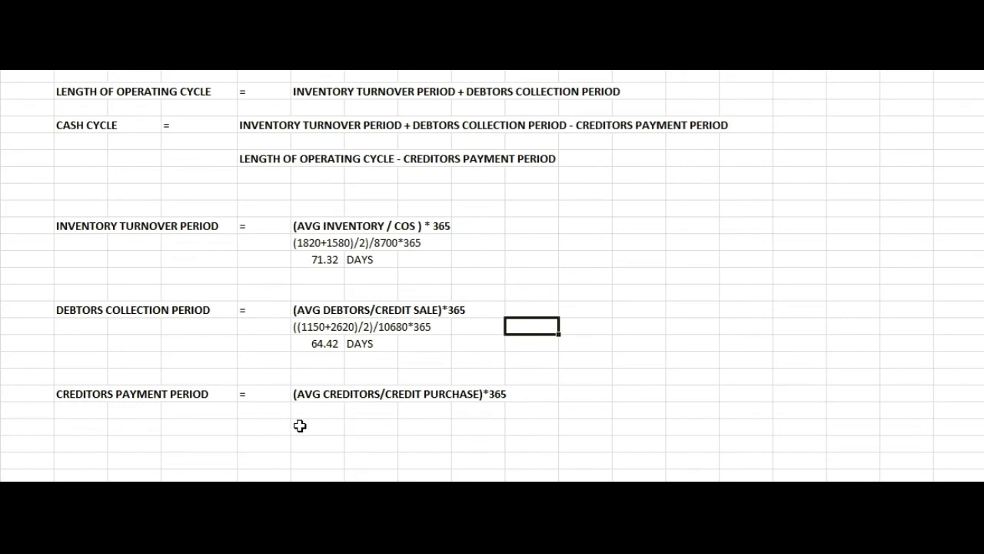
- Enter the partial working ((2420+1810)/2)/ as text below the creditors payment formula, using the question's trade payables figures
click(315, 407)
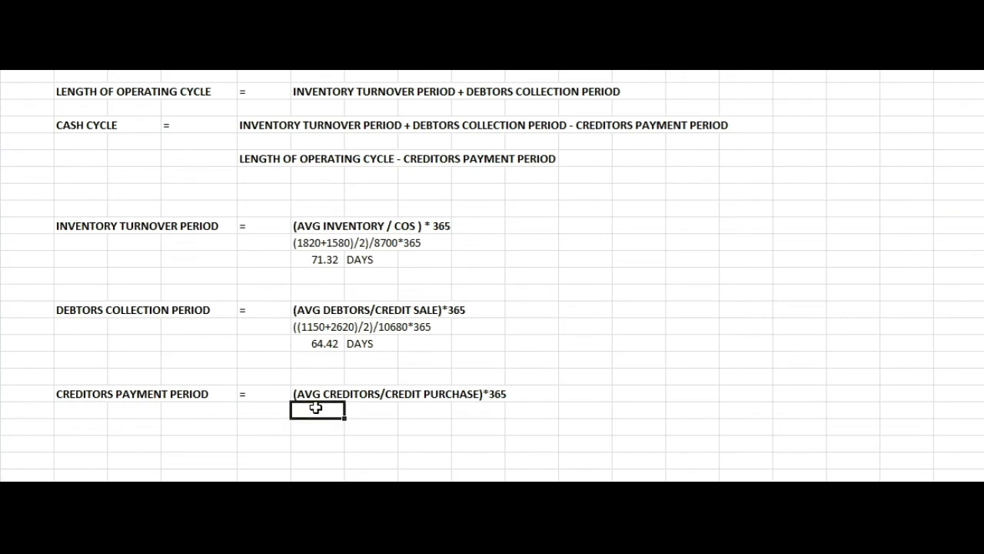
text(()
click(139, 457)
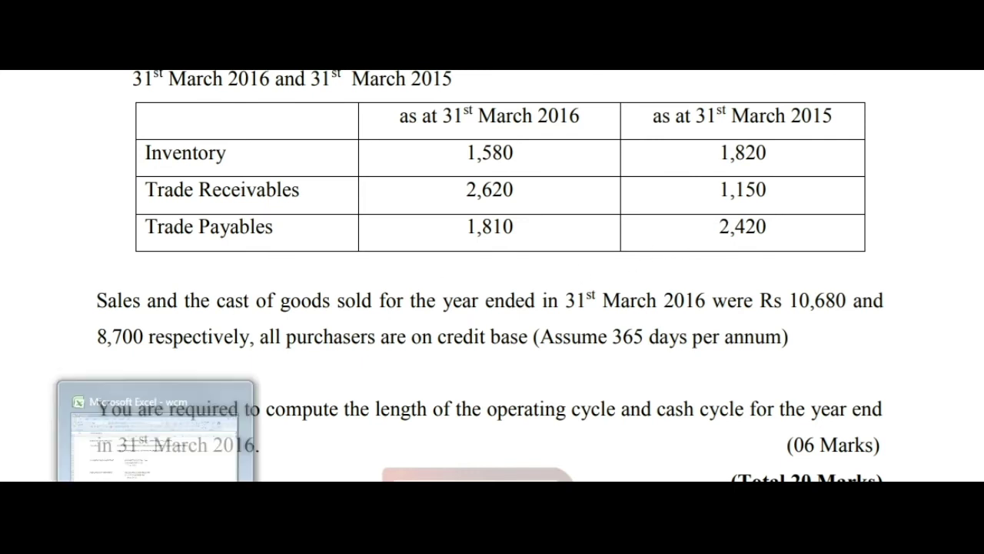
click(164, 428)
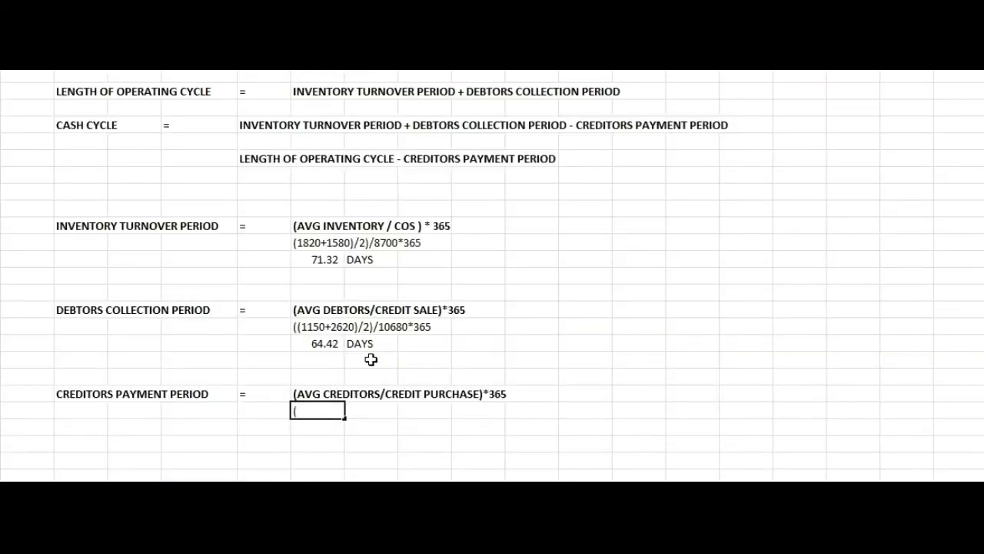
text(2420+1810)/2)
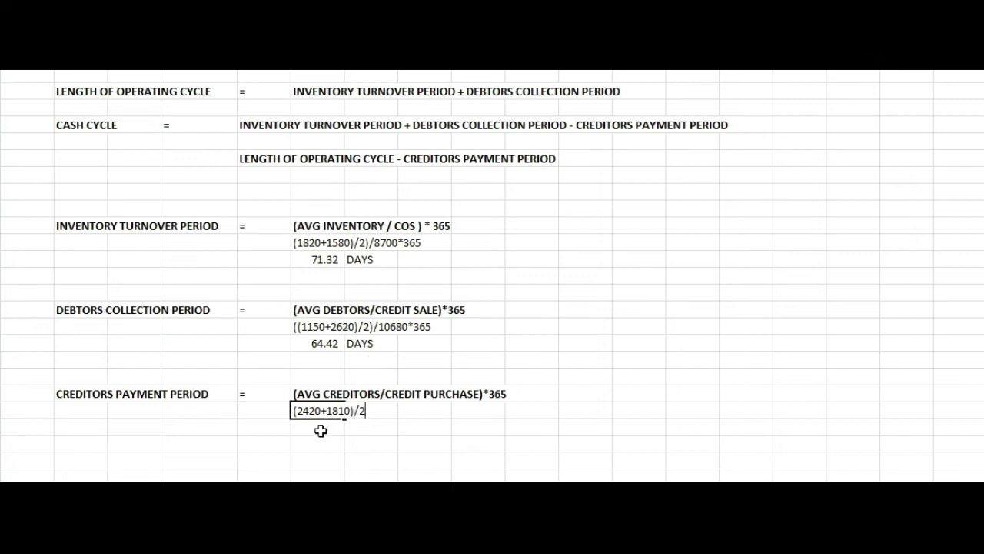
click(298, 413)
text(()
click(380, 409)
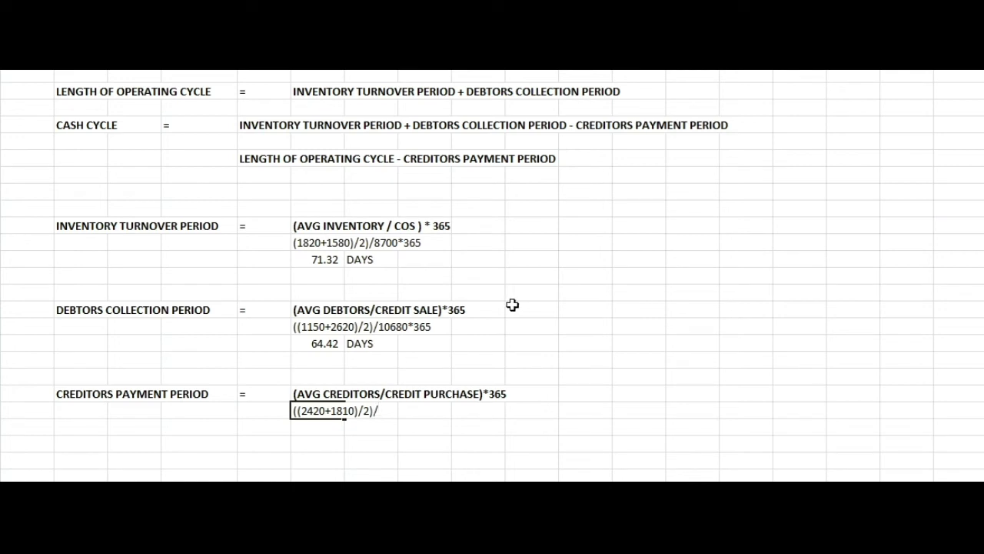
key(Return)
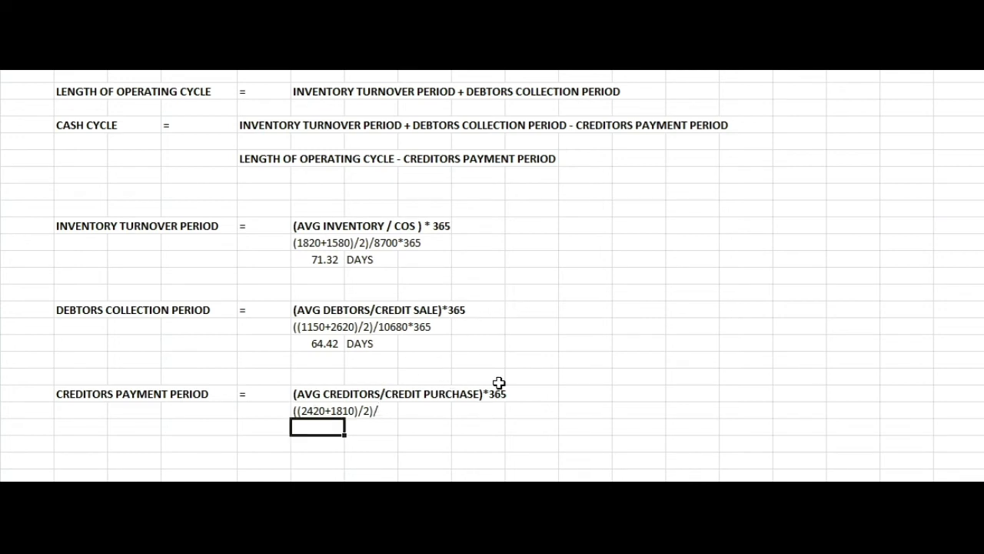
key(Return)
scroll(461, 384, down, 1)
scroll(448, 372, down, 1)
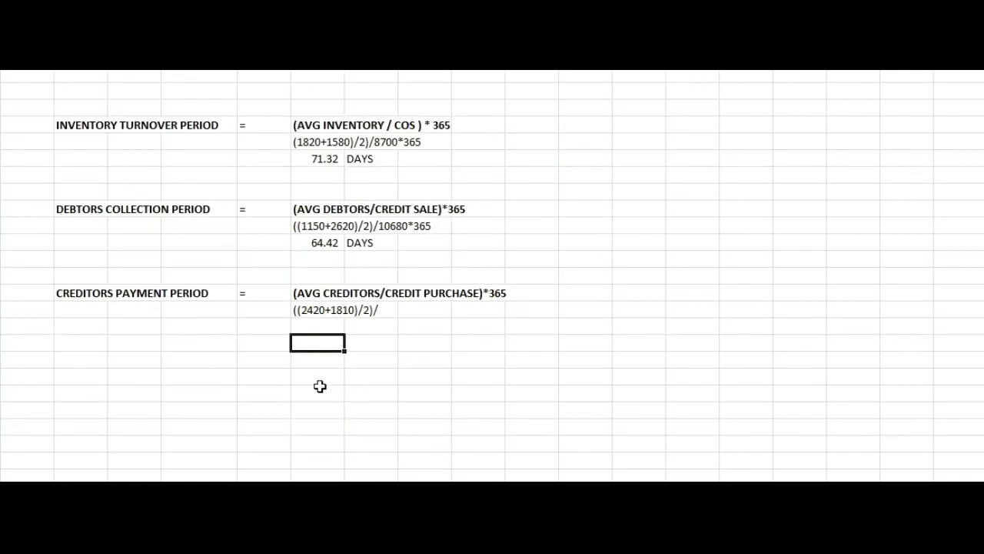
click(318, 376)
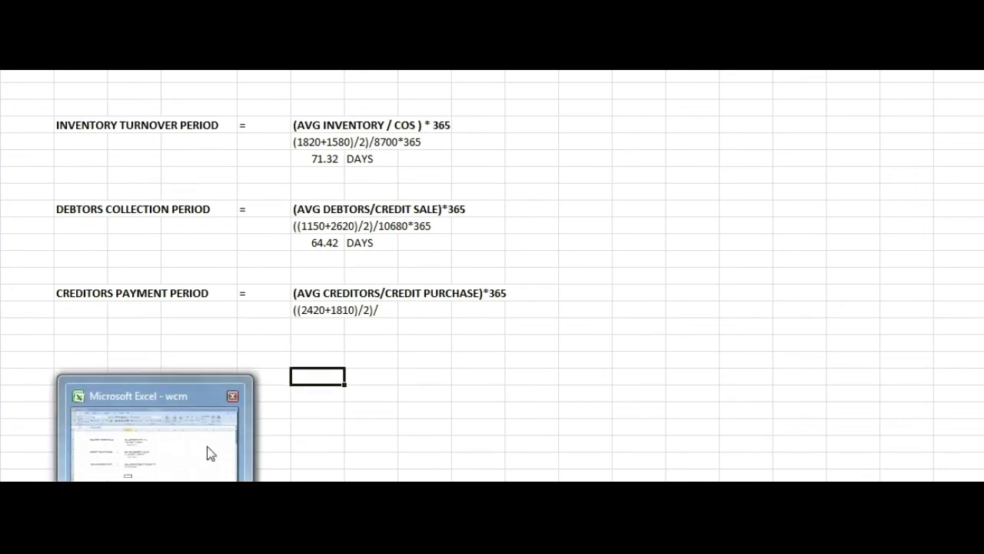
click(459, 341)
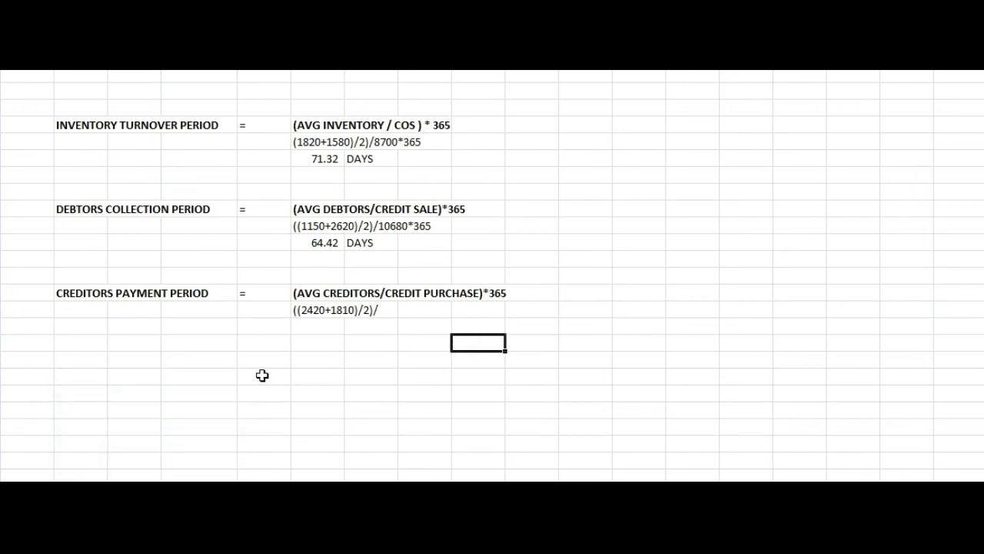
- Add the label CREDIT PURCHASE a few rows below the creditors payment working, with a plain equals sign two columns after it
click(307, 373)
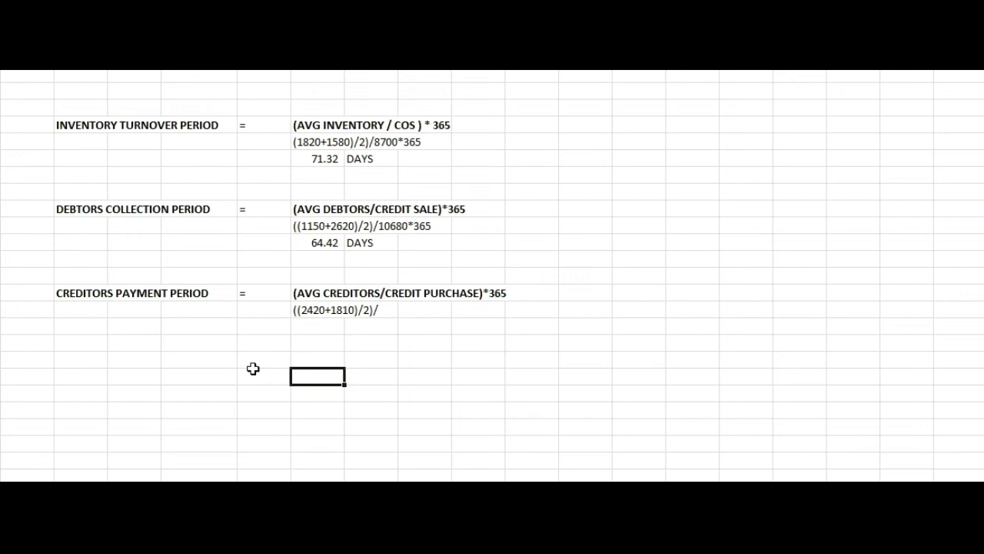
click(90, 411)
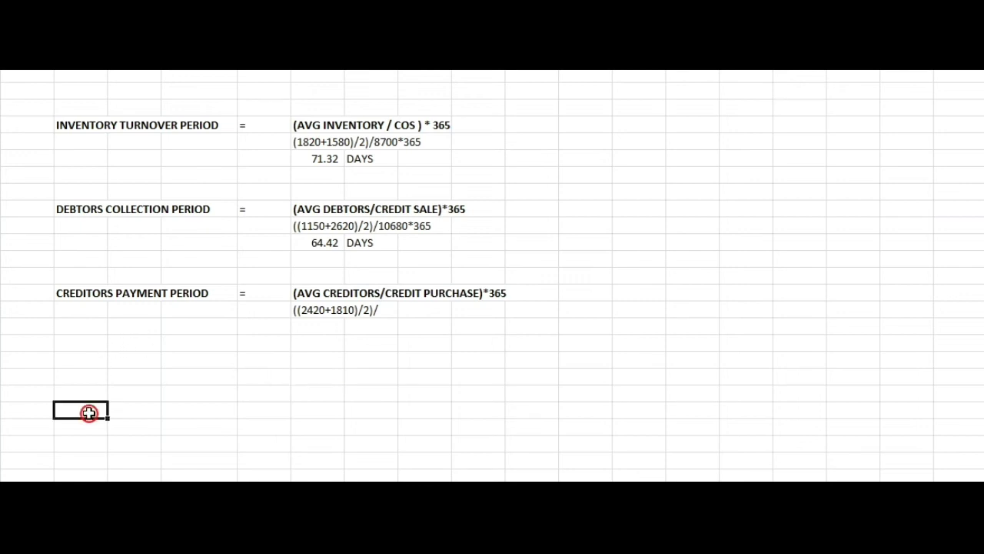
text(CREDIT)
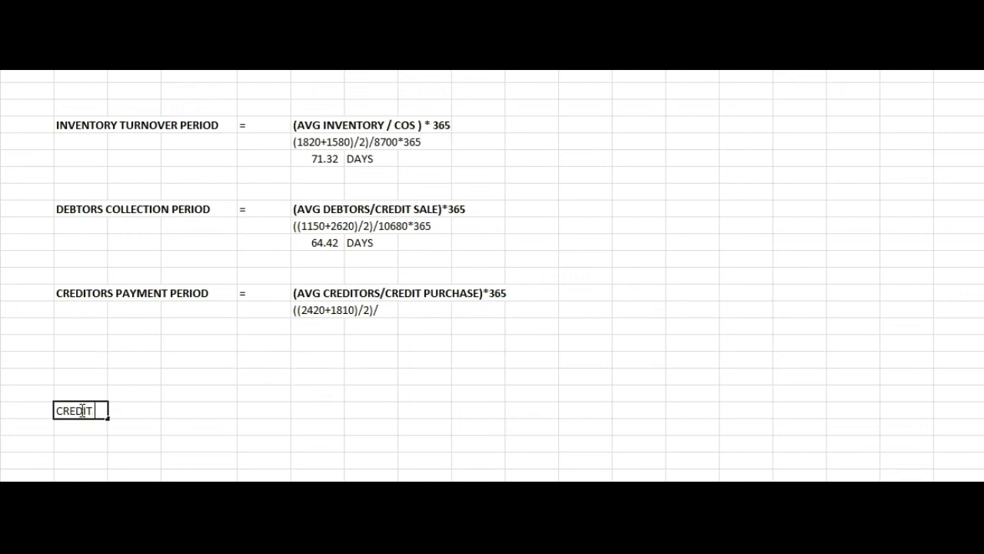
text( PURCHASE)
key(Tab)
text(=)
key(Tab)
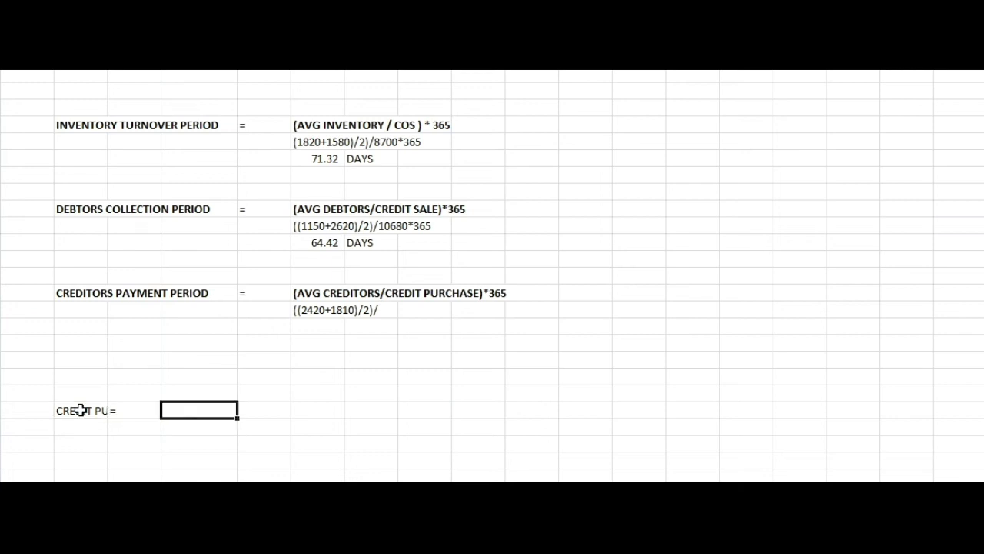
key(Left)
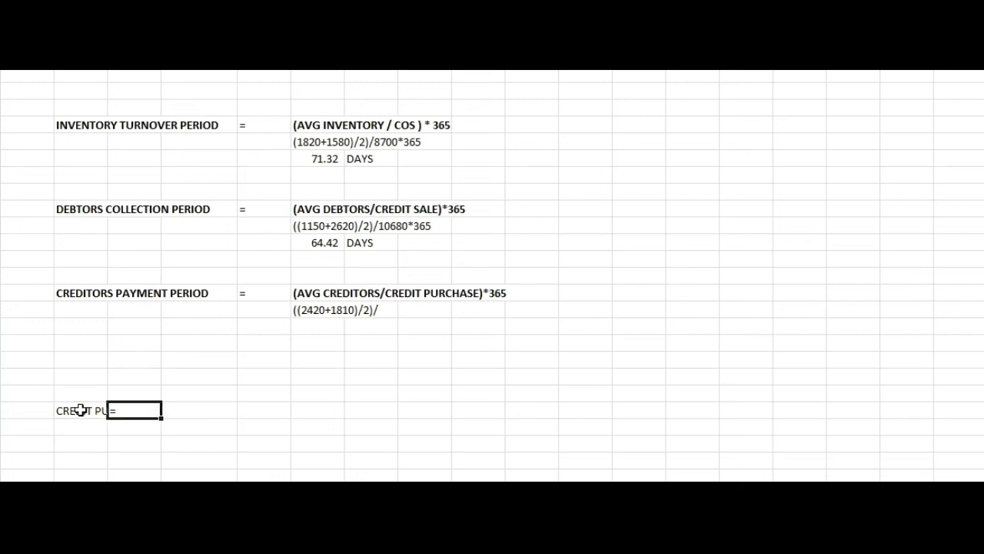
key(BackSpace)
key(Tab)
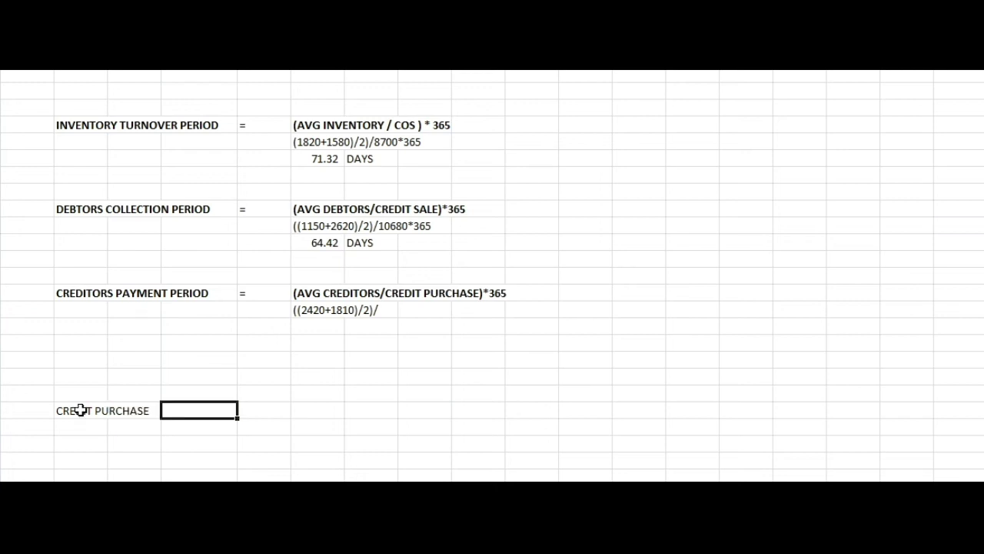
text(=)
key(Tab)
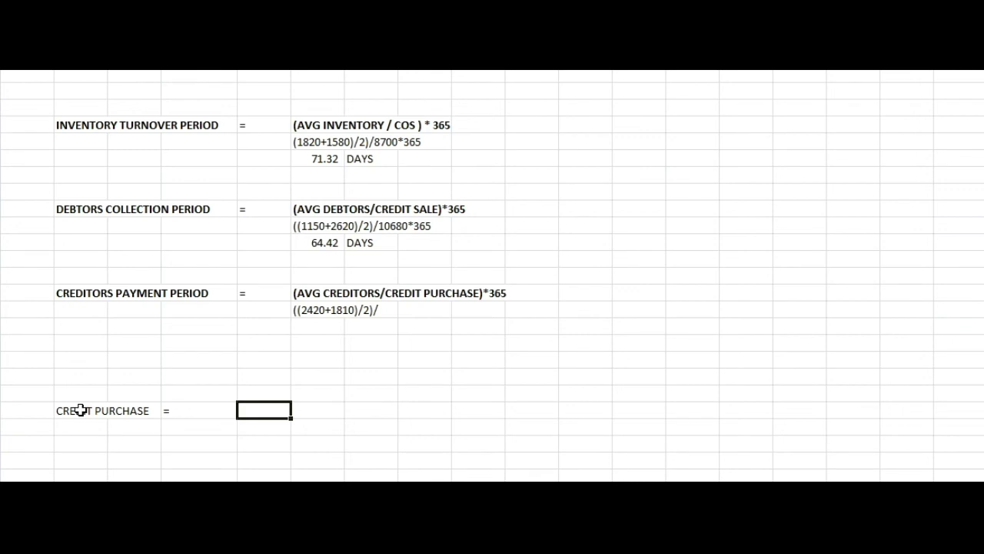
- Enter the formula text "COS + CLOSING - OPENING" after the CREDIT PURCHASE equals sign
text(COS + CLOSING -)
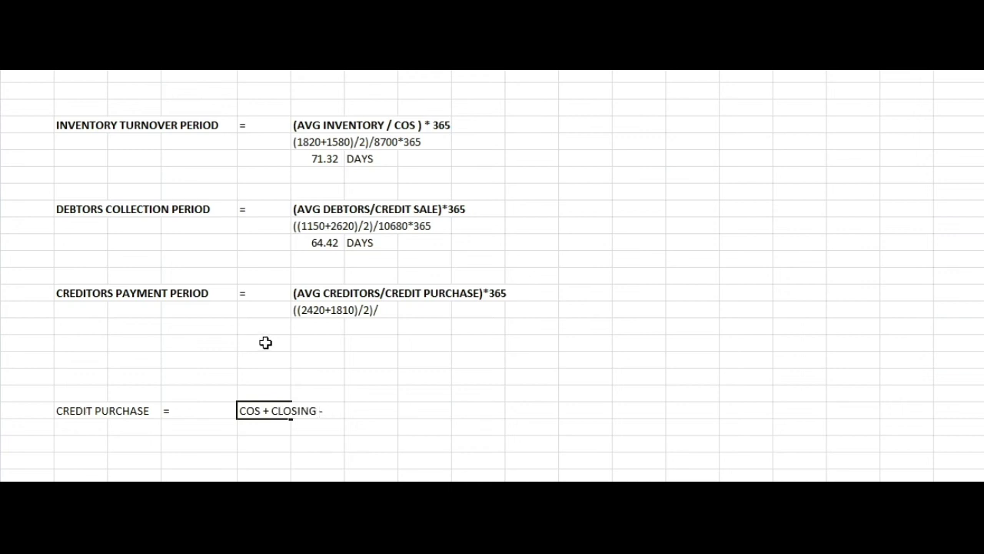
text( OPENING)
key(Return)
- Enter the working 8700+1580-1820 as text below the credit purchase formula, and calculate it as a formula in the cell underneath
text(8700+)
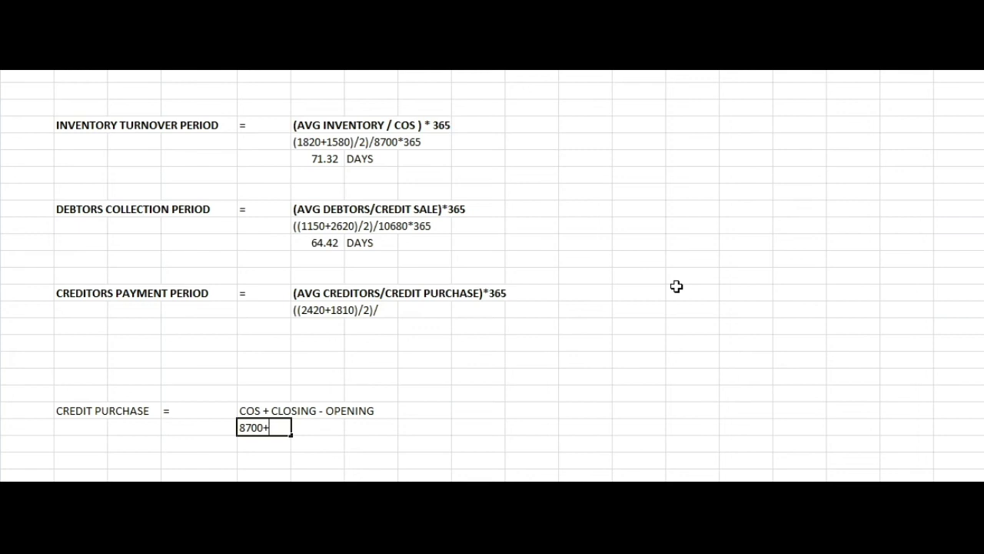
text(1580-1820)
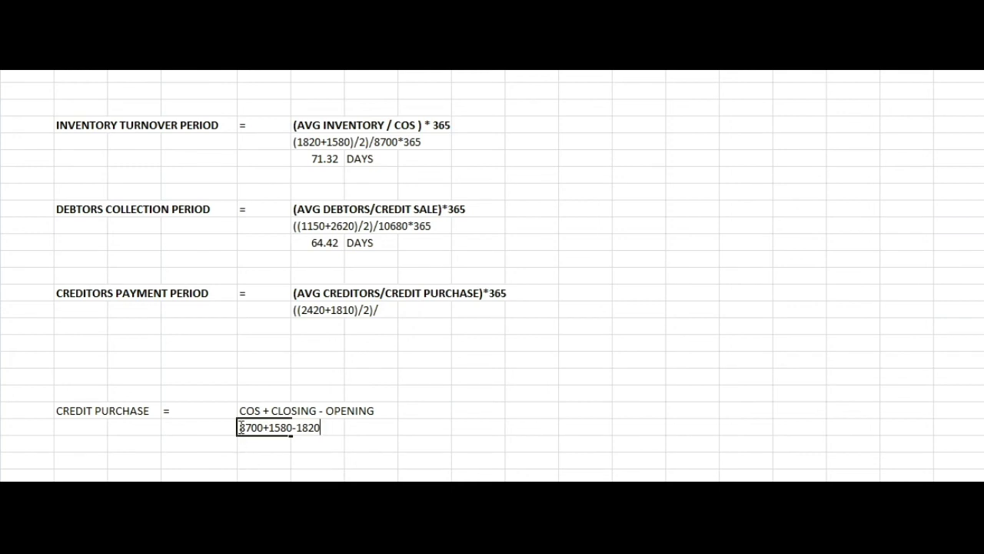
drag(240, 427, 382, 428)
key(ctrl+c)
click(284, 447)
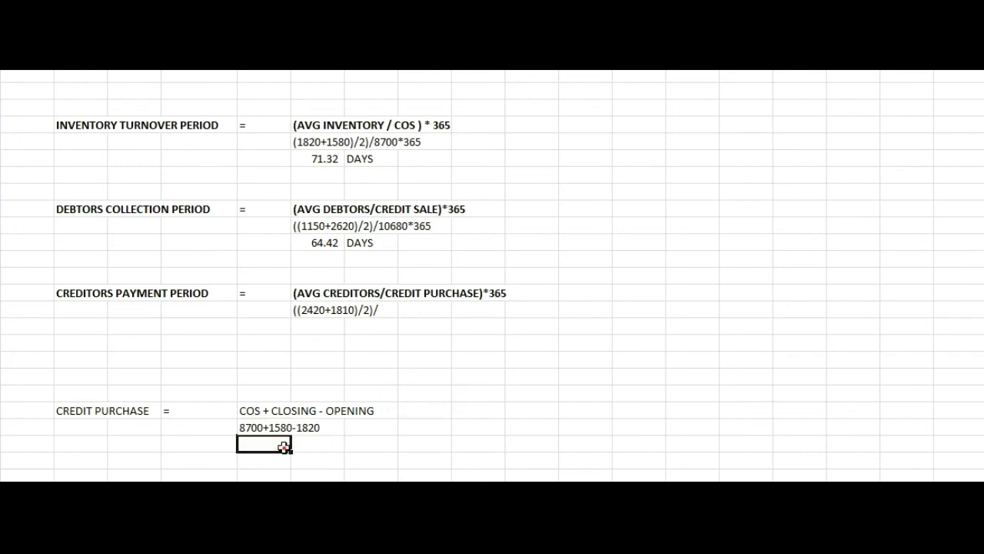
text(=)
key(ctrl+v)
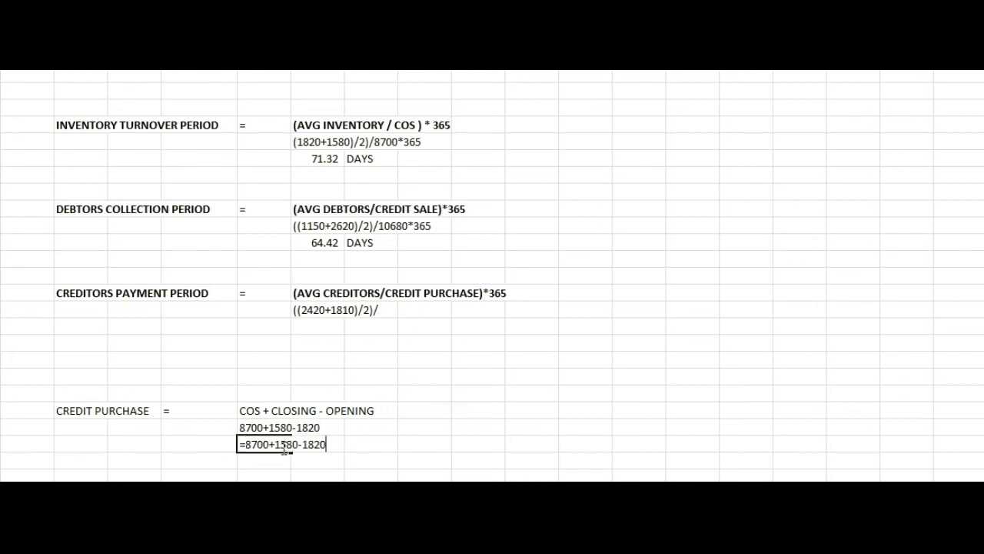
key(Return)
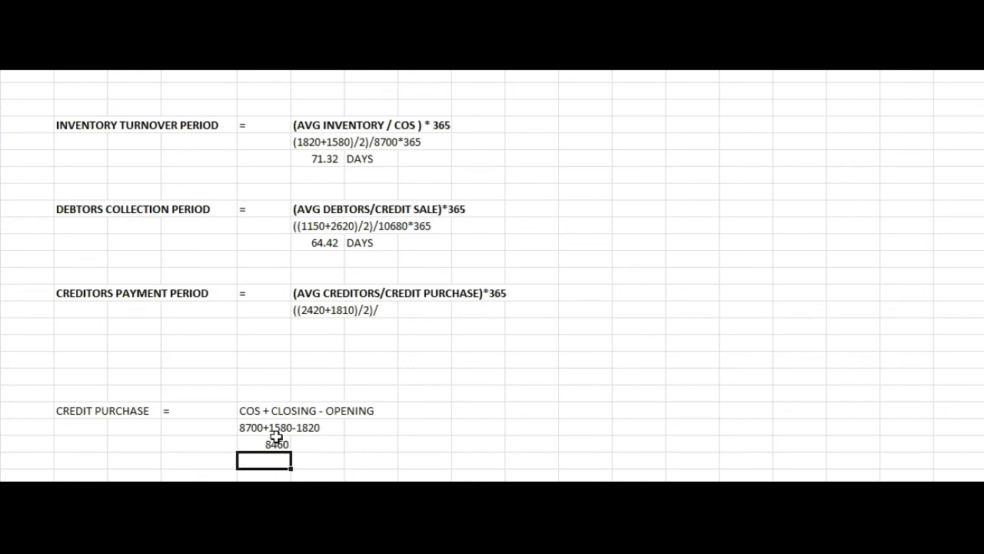
- Complete the creditors payment working with the credit purchase figure so it reads ((2420+1810)/2)/8460*365
click(277, 446)
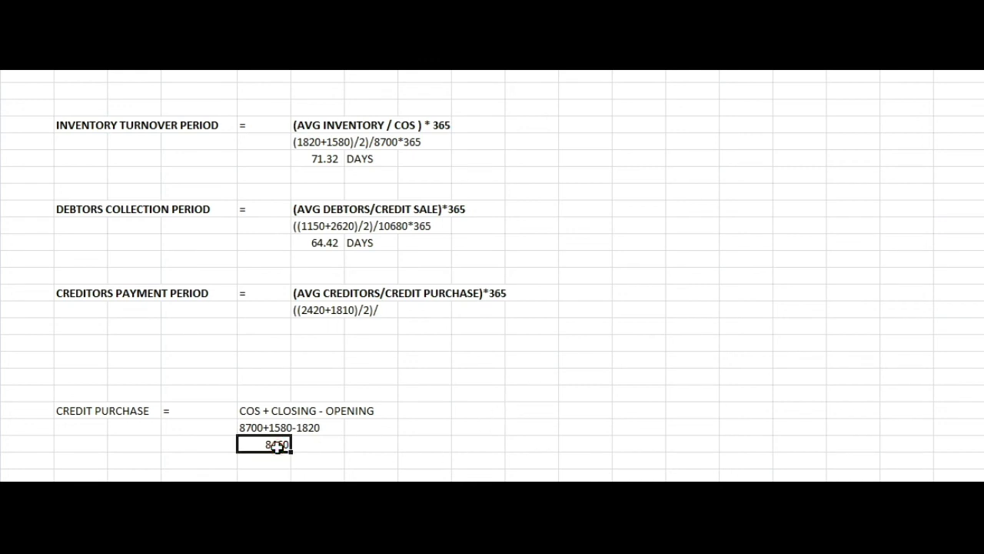
click(402, 370)
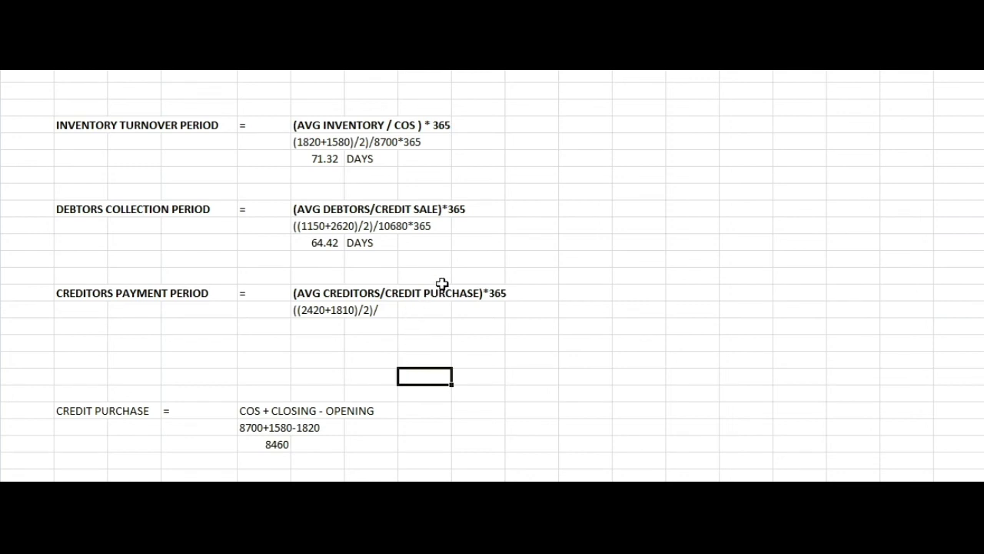
click(383, 310)
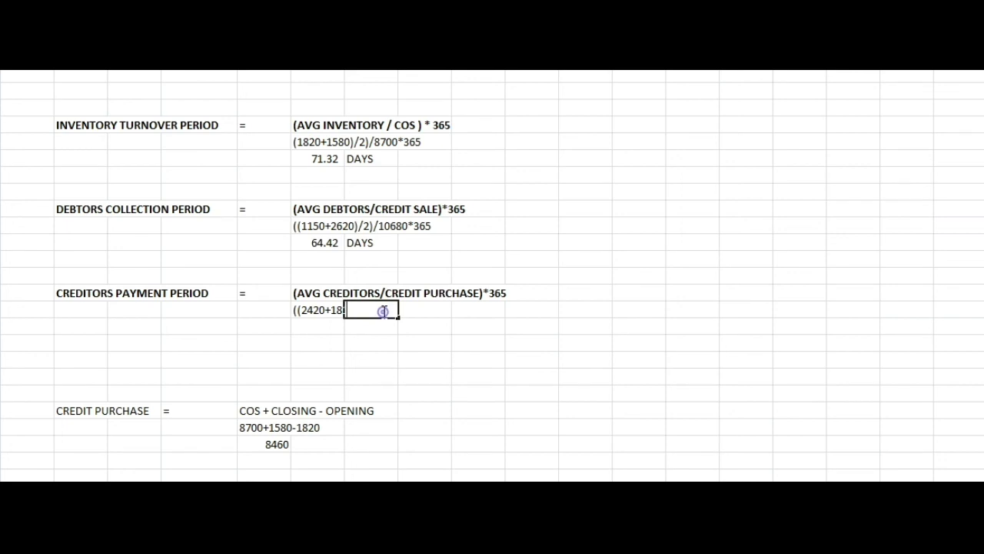
click(321, 315)
click(323, 315)
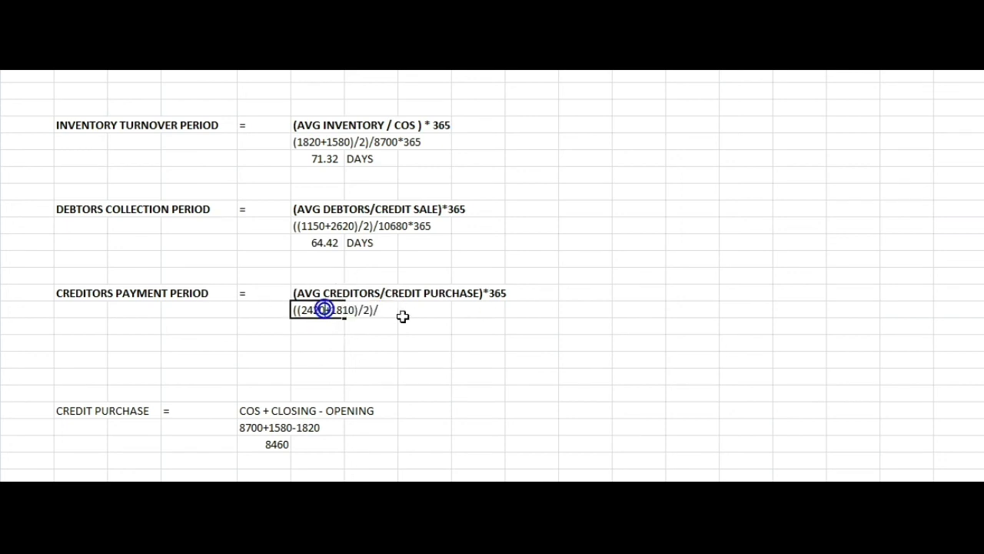
text(8)
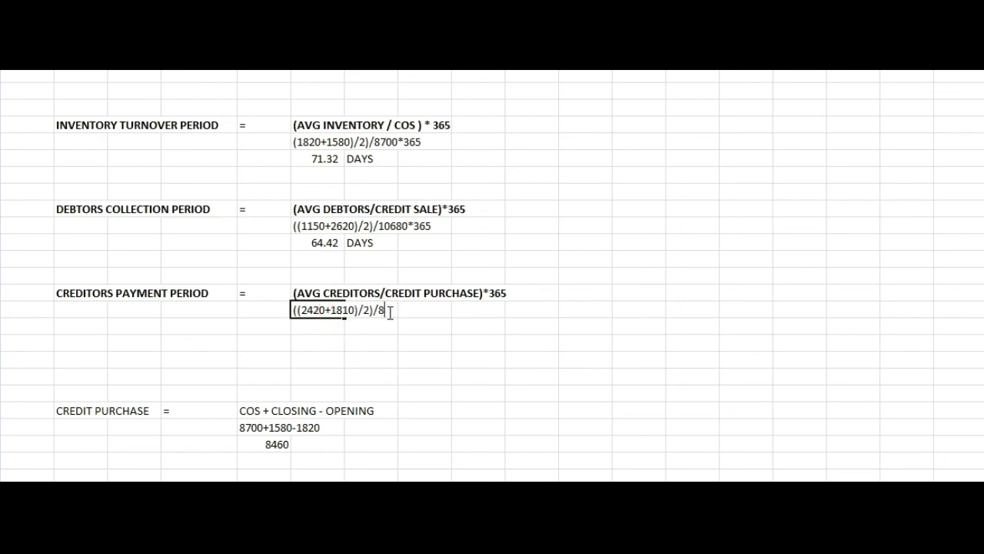
text(460*365)
- Calculate the creditors payment period in the cell below its working with the formula =((2420+1810)/2)/8460*365
double_click(435, 308)
key(ctrl+c)
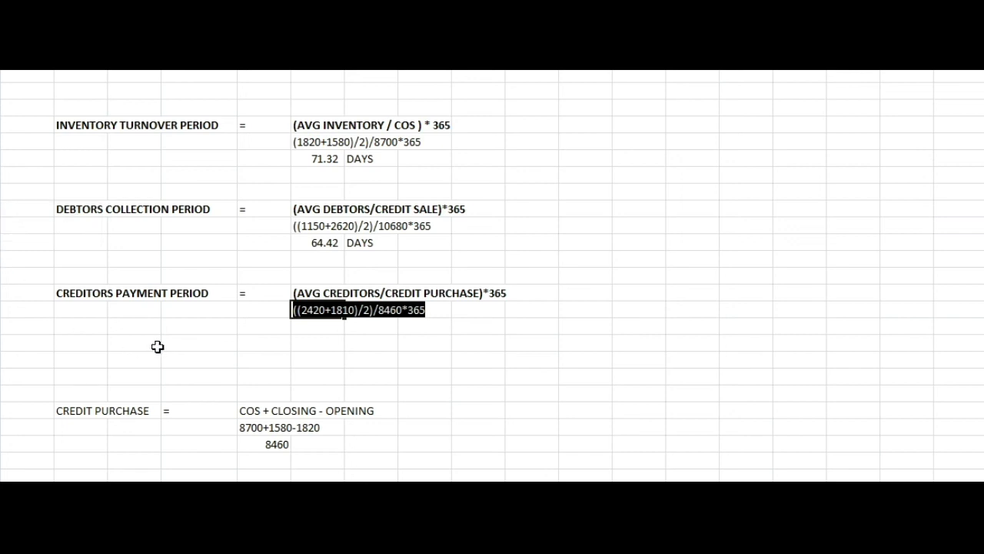
click(317, 325)
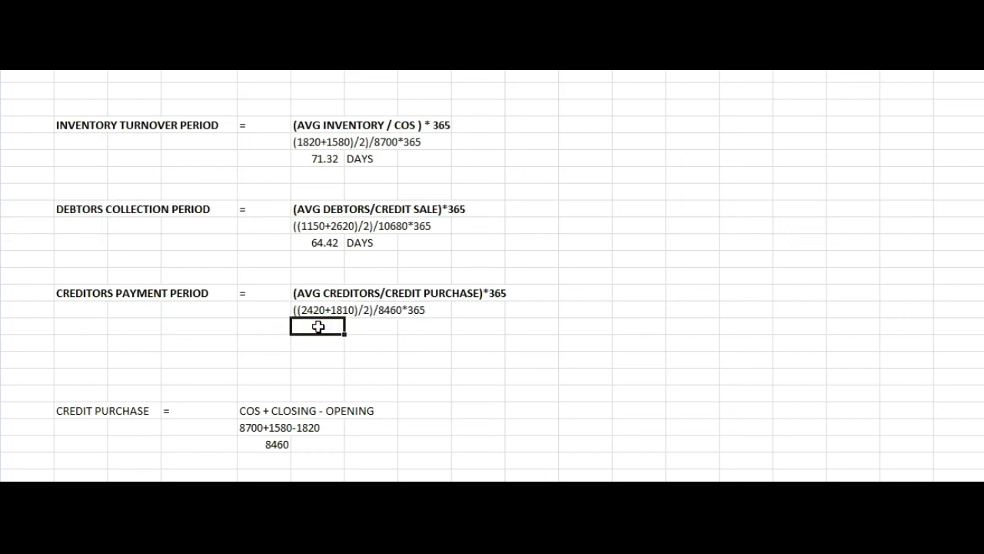
text(=)
click(317, 326)
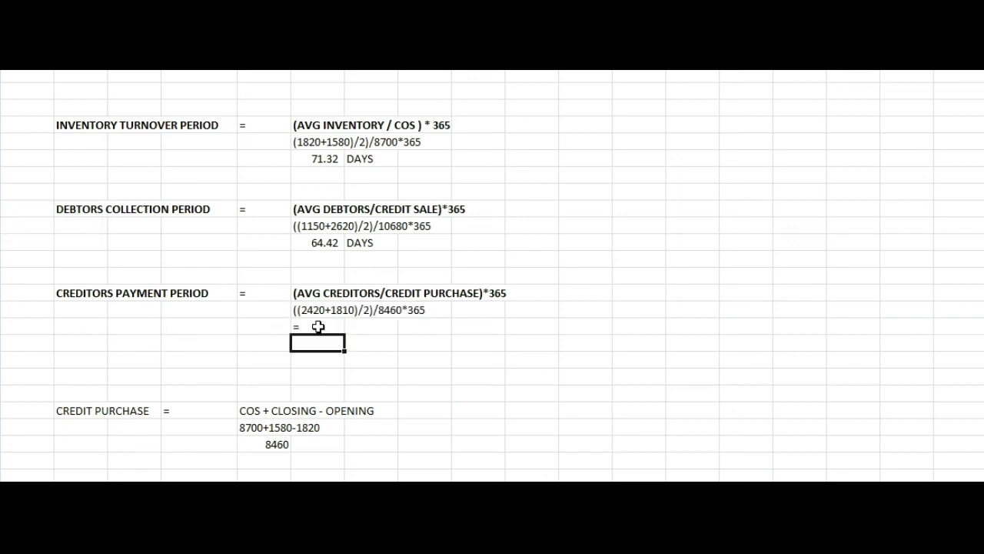
key(ctrl+v)
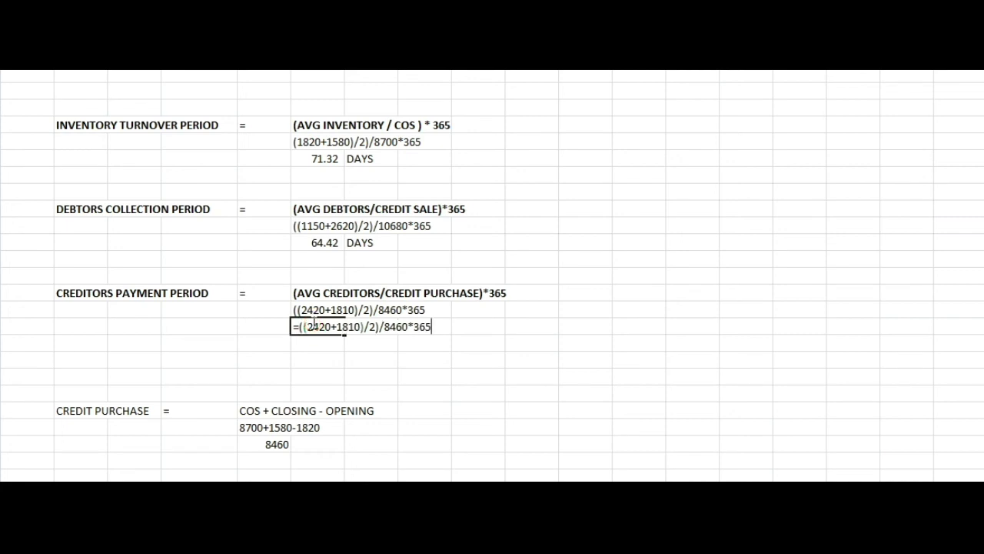
key(Return)
click(310, 326)
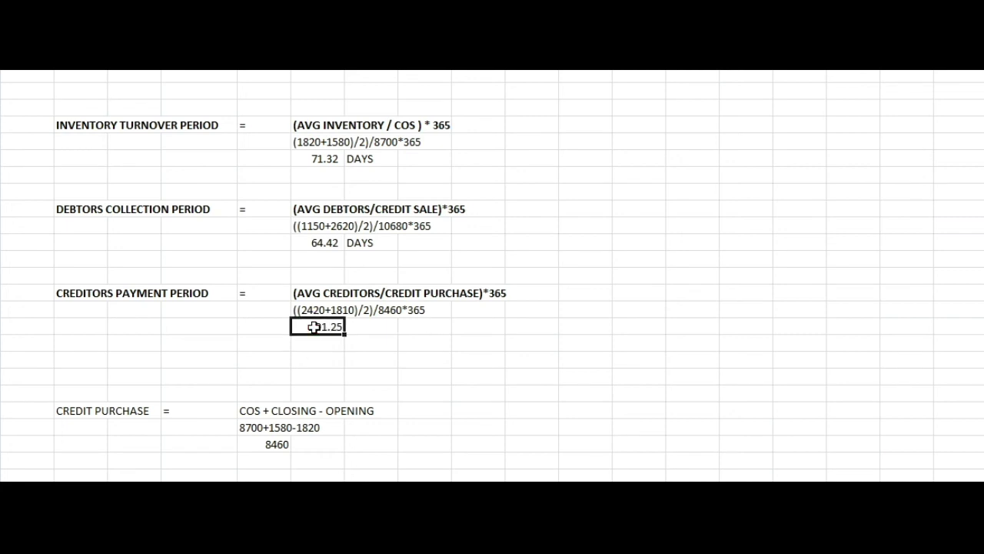
- Add the unit DAYS beside the creditors payment period result
click(388, 323)
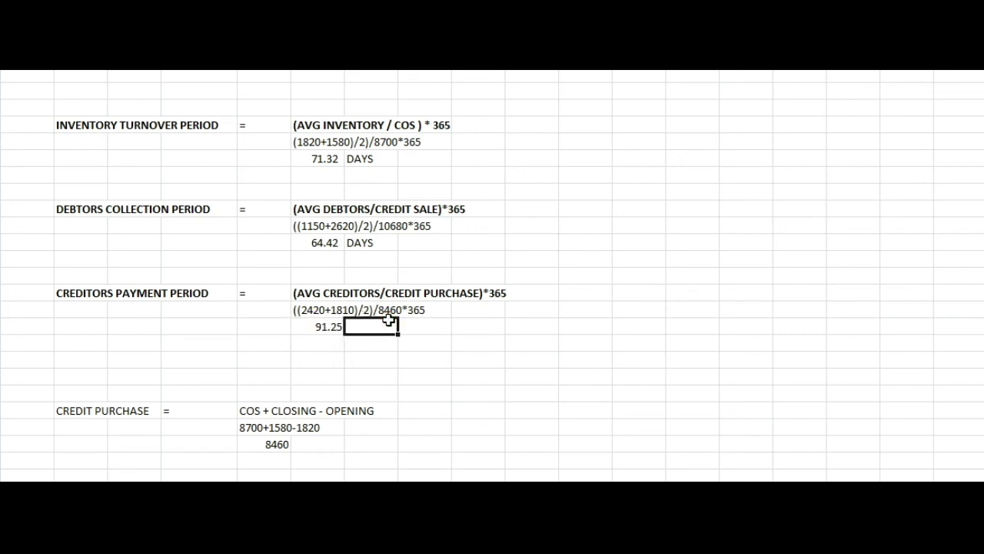
text(DYS)
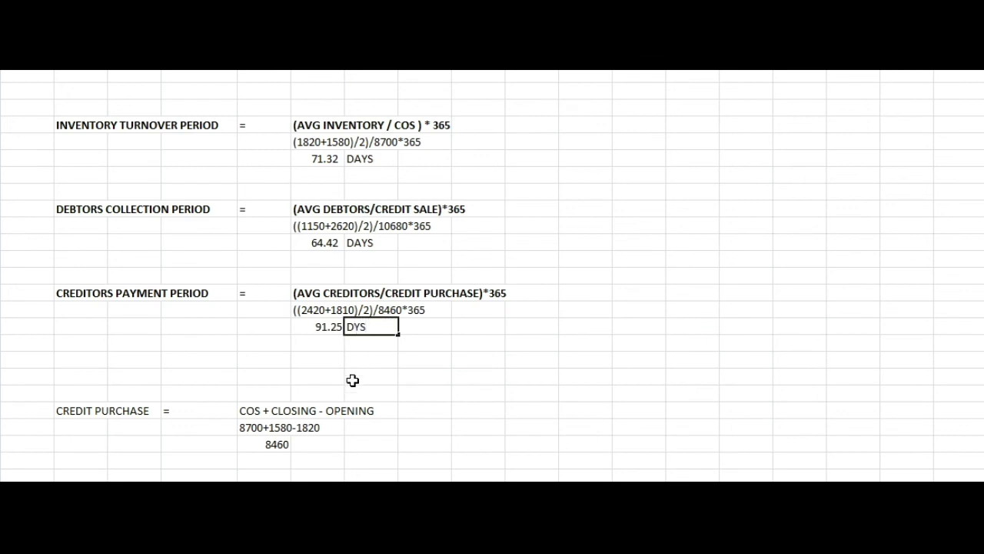
key(BackSpace)
key(BackSpace)
text(AYS)
click(356, 390)
- Clear the entire credit purchase working, including its label, formula text and result
drag(93, 411, 378, 454)
key(Delete)
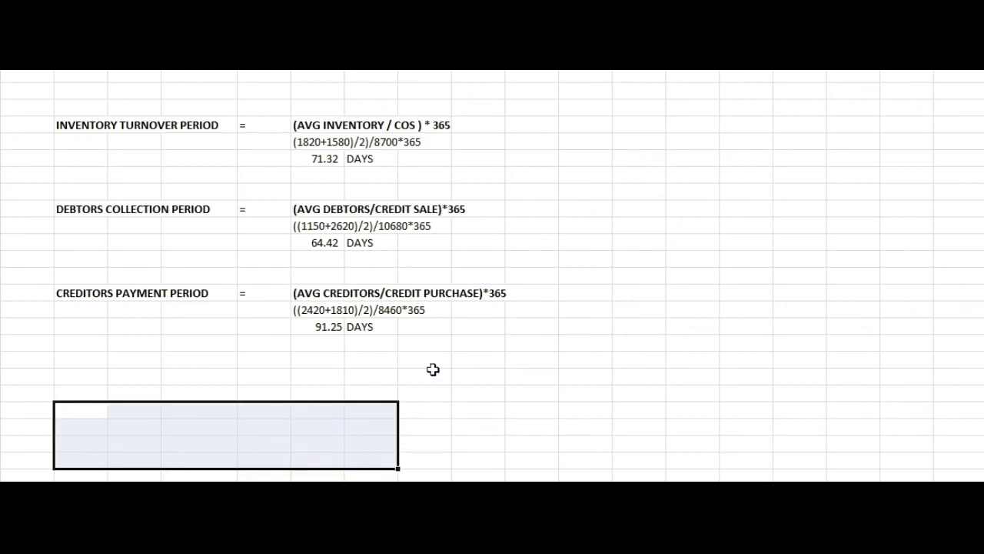
click(432, 370)
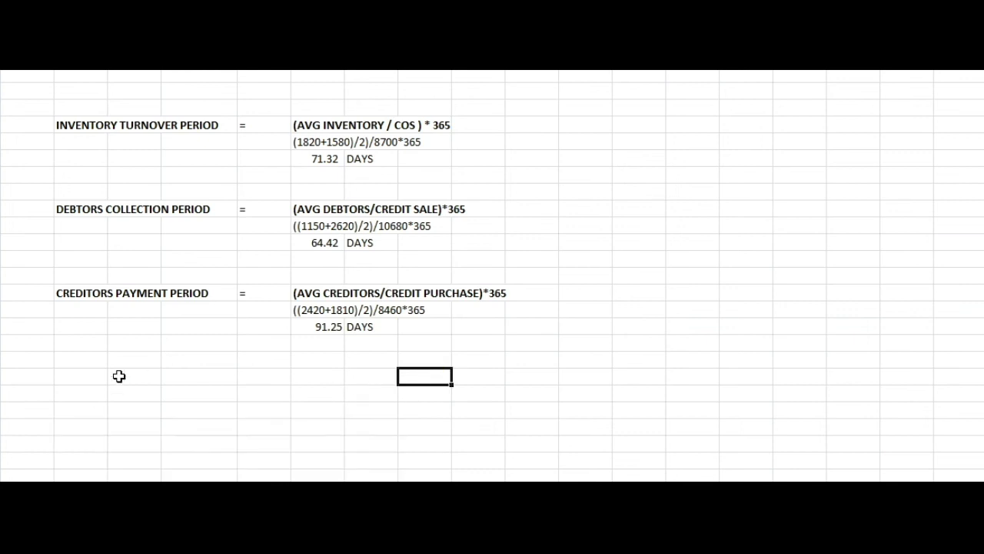
- Copy the LENGTH OF OPERATING CYCLE line with its equals sign and formula text to below the creditors payment section
click(73, 383)
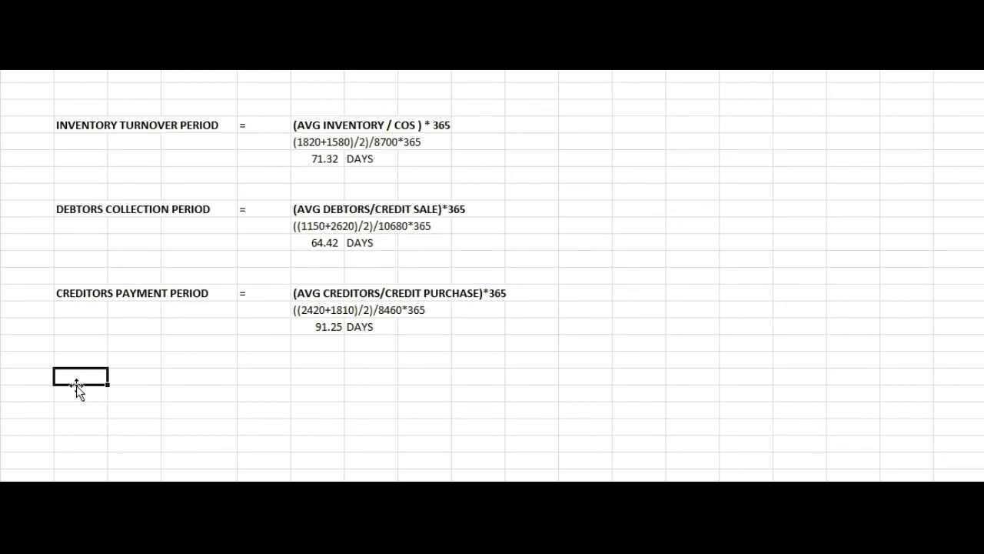
scroll(77, 388, up, 2)
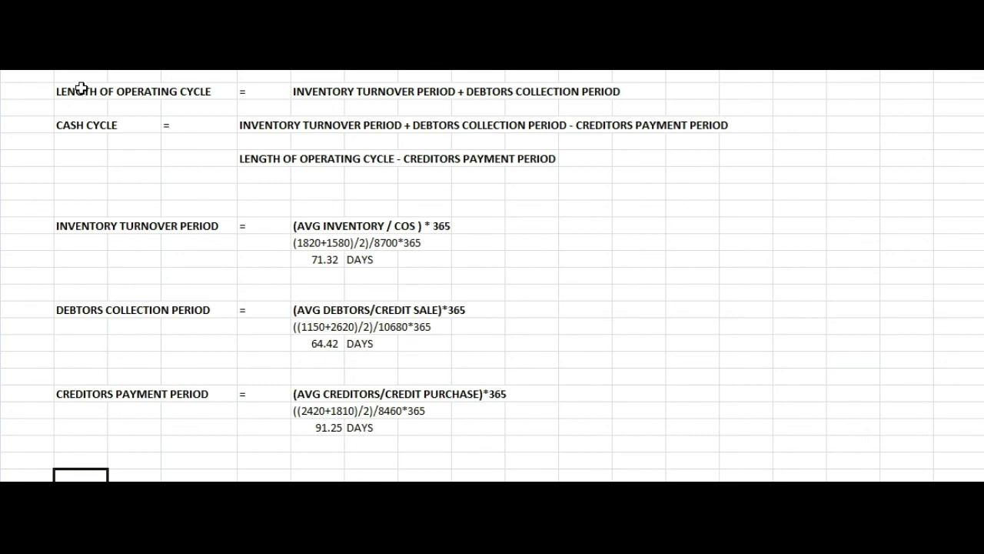
drag(81, 89, 470, 89)
key(ctrl+c)
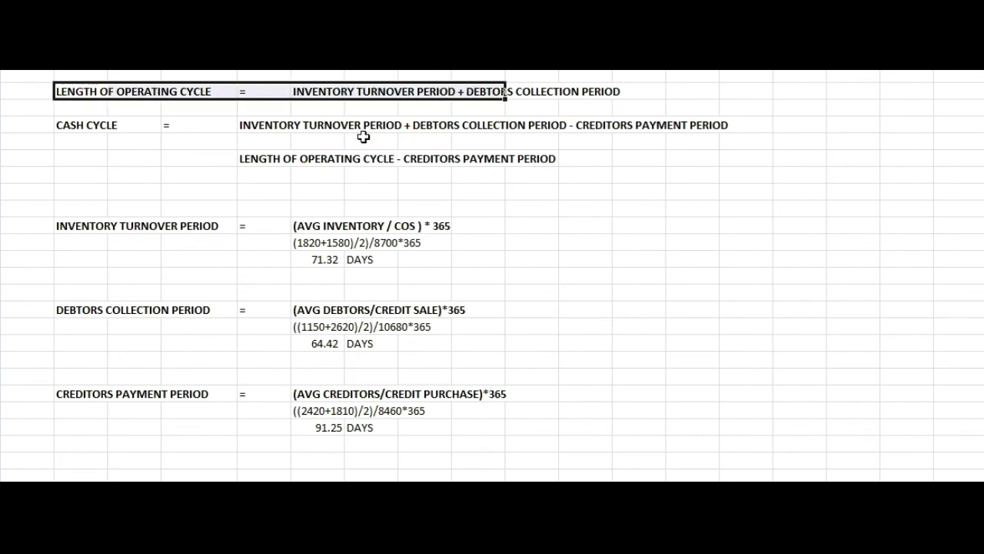
scroll(119, 285, down, 3)
click(85, 330)
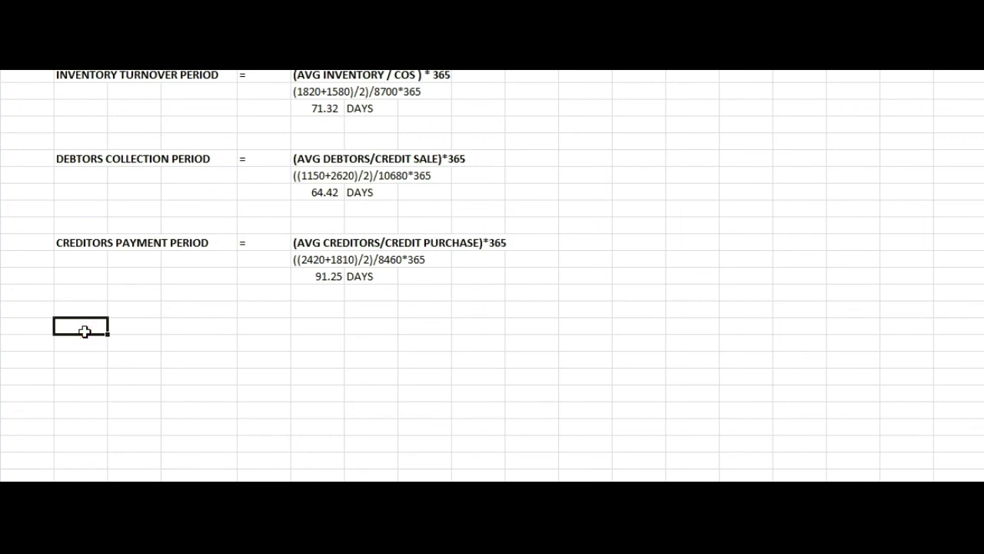
key(ctrl+v)
click(88, 372)
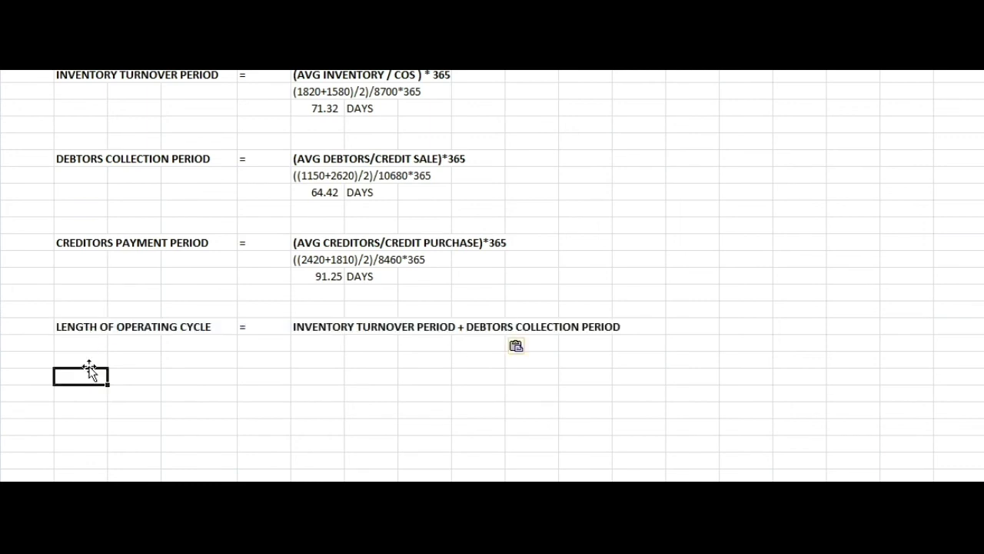
- Enter the working text 71.32 DAYS + 64.42 AYS below the length of operating cycle formula
click(318, 346)
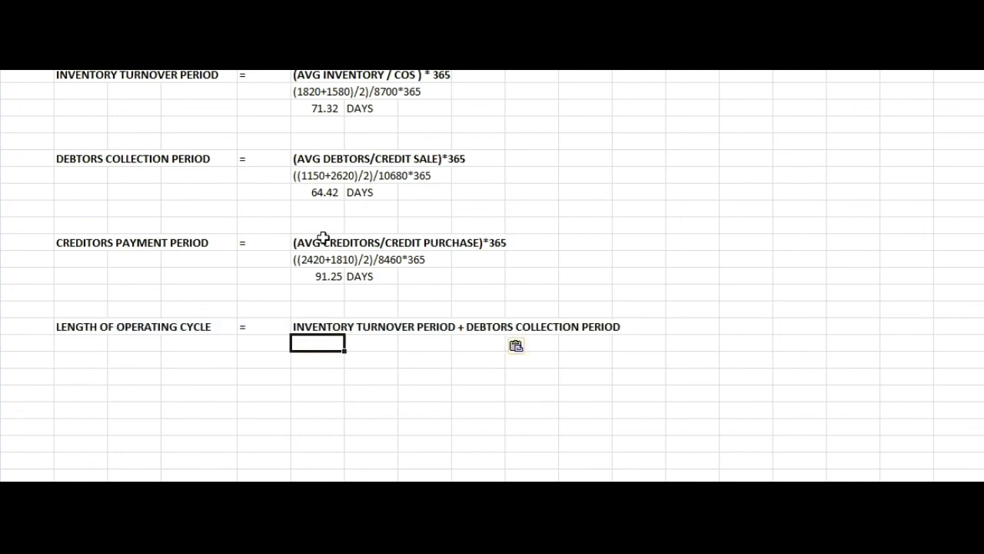
scroll(321, 110, up, 1)
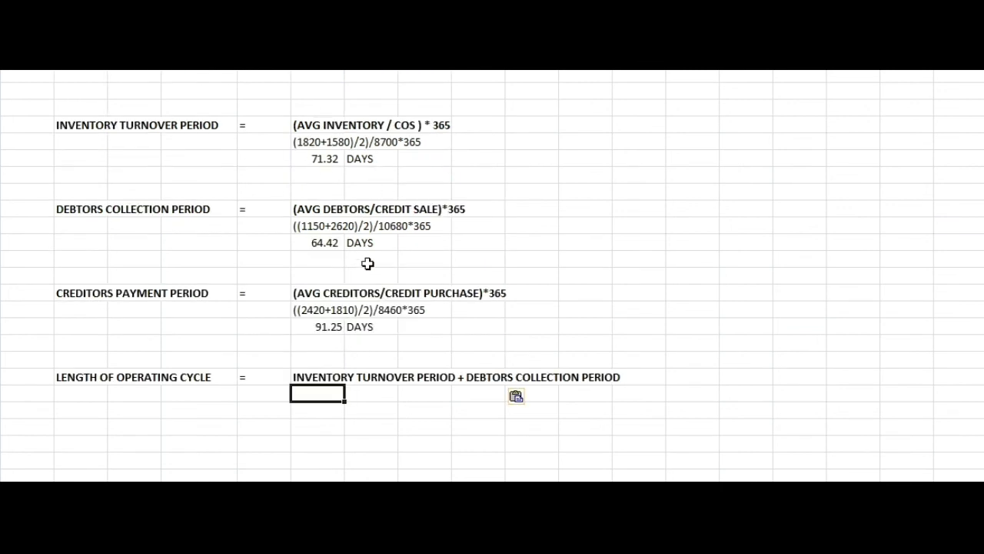
text(71.32)
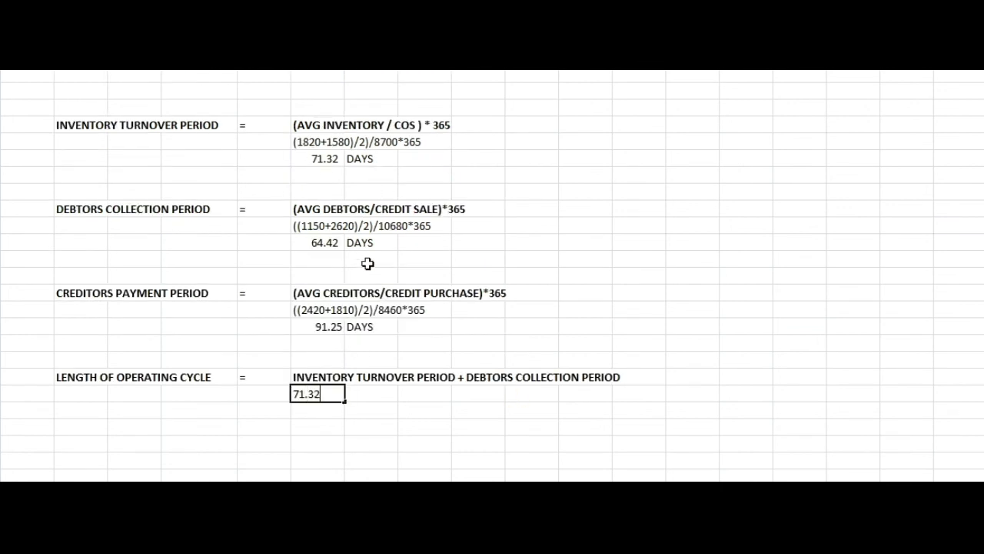
text( DAYS)
text(+ )
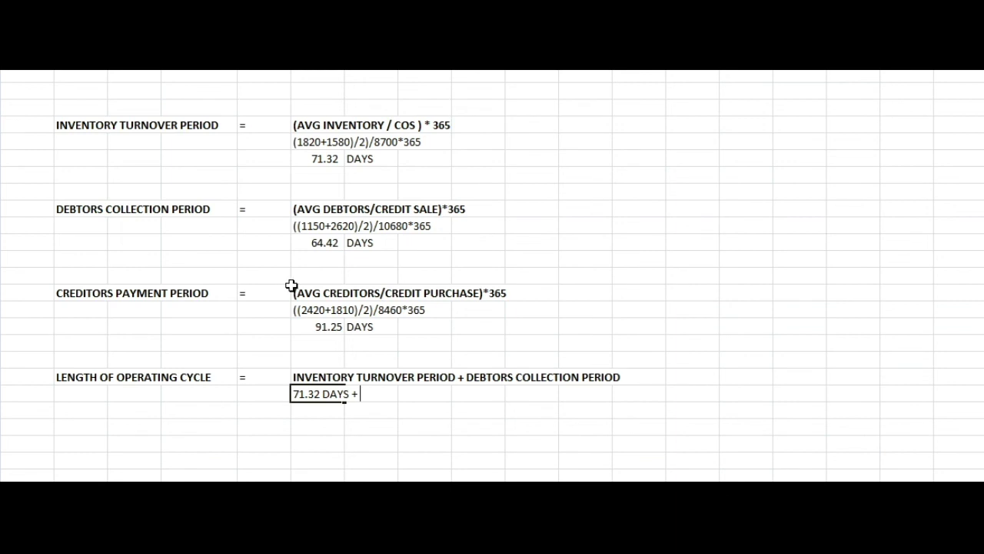
text(64.42 AYS)
key(Return)
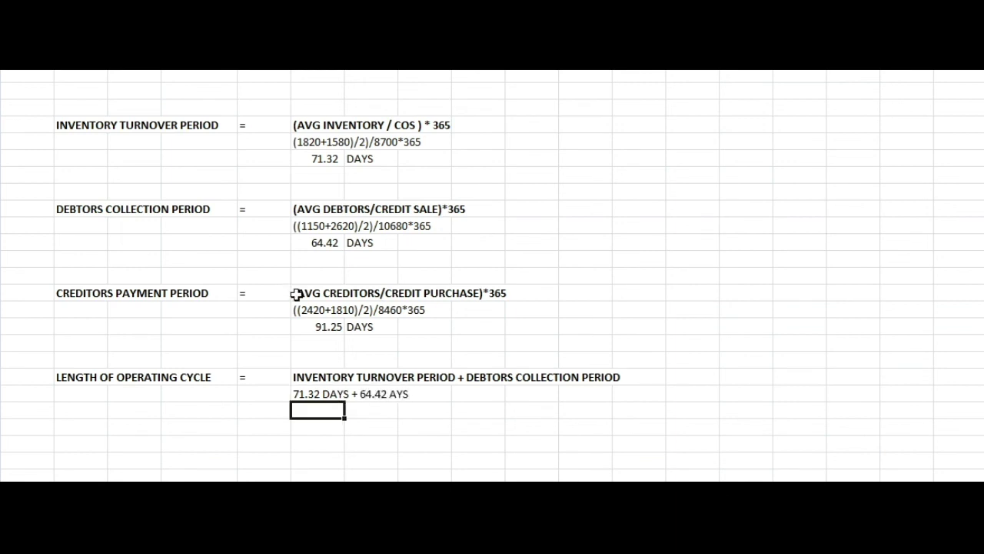
- Calculate the length of operating cycle below its working with =71.32+64.42 and add the unit DAYS beside it
text(=71.3)
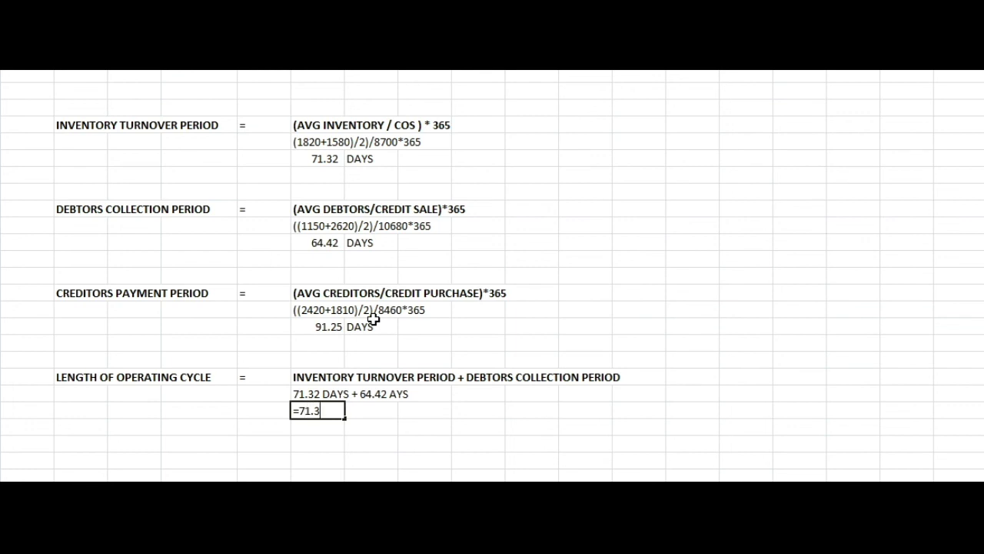
text(2+64.42)
key(Return)
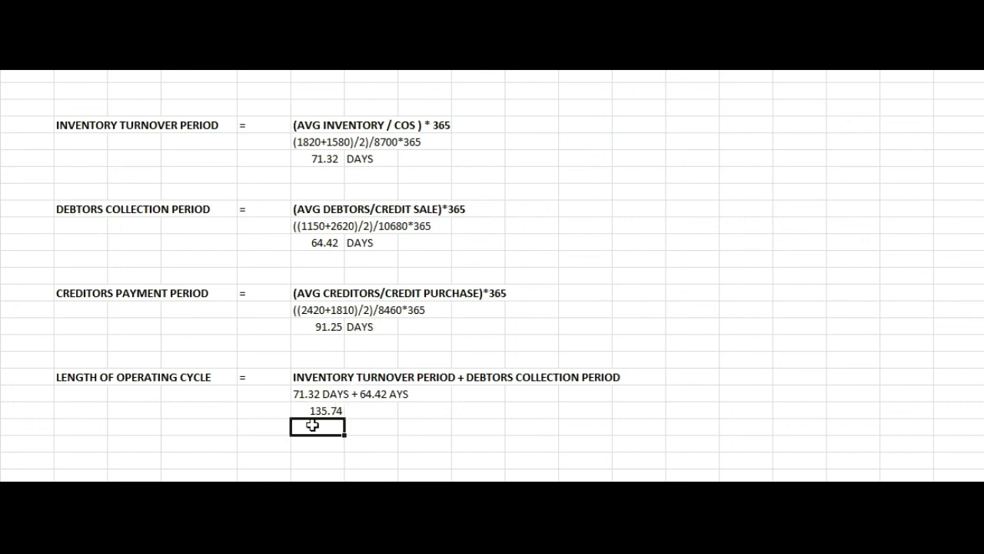
click(372, 410)
text(DAY)
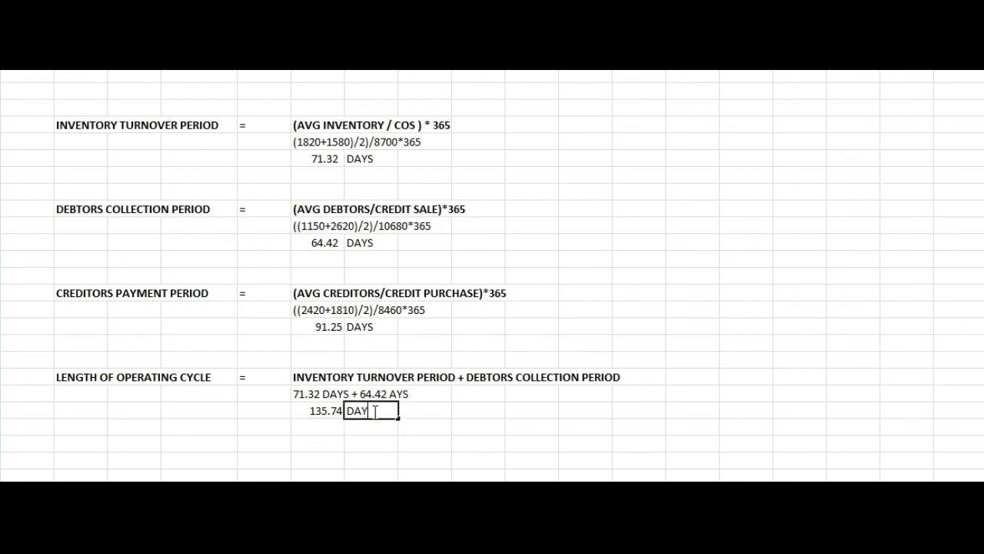
text(S)
click(362, 457)
- Copy the CASH CYCLE label from the formula list to below the length of operating cycle section
scroll(243, 254, up, 2)
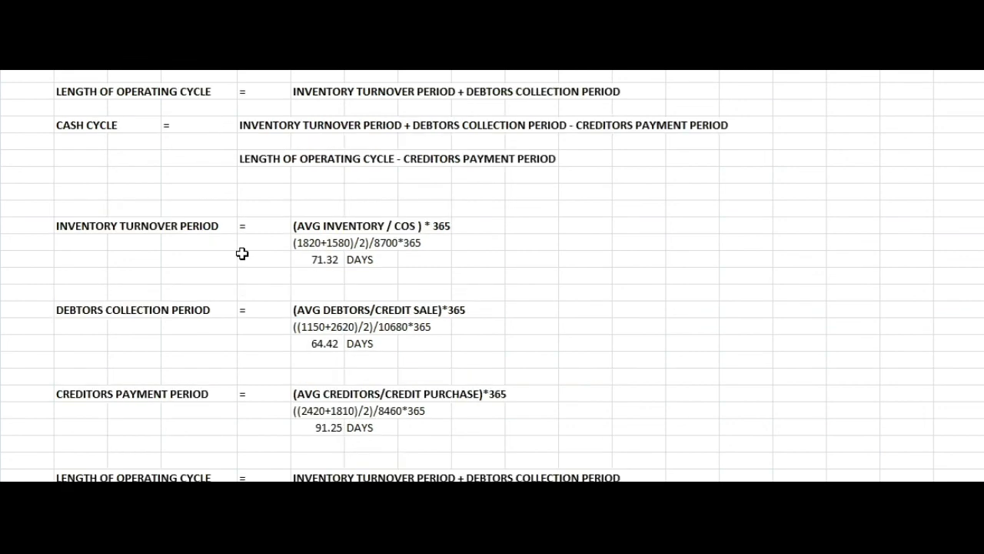
click(87, 127)
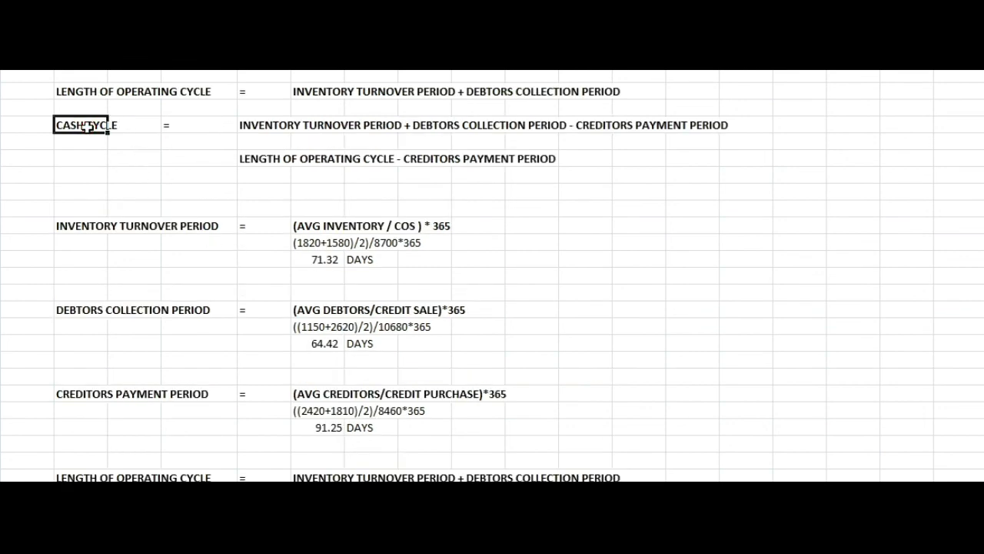
scroll(77, 163, down, 4)
click(73, 360)
text(CASH CYCLE)
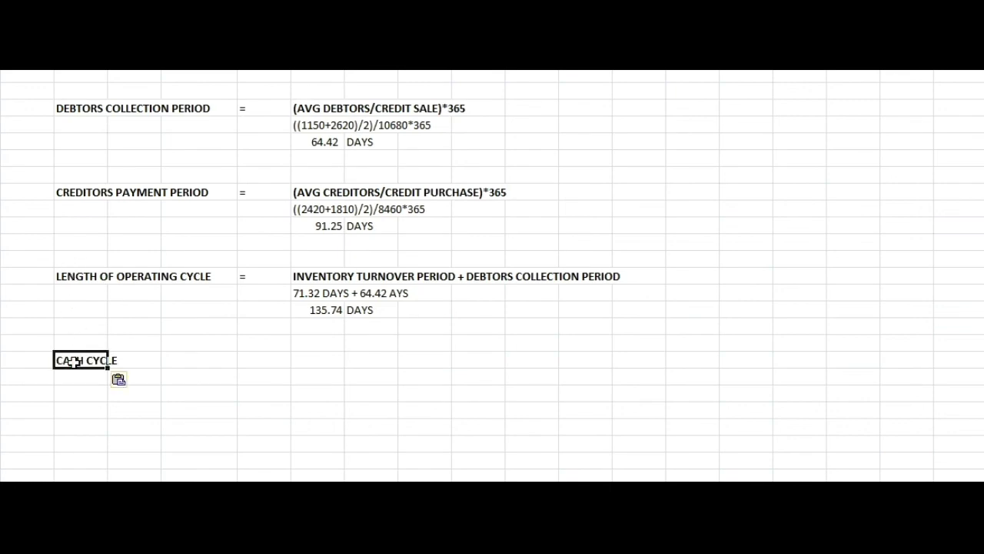
scroll(100, 309, up, 4)
click(275, 158)
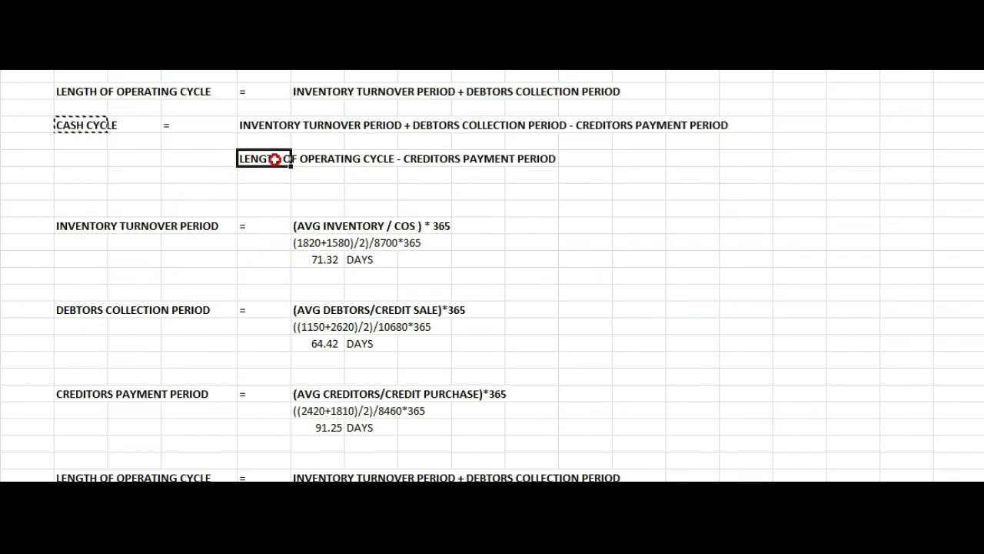
key(ctrl+c)
scroll(228, 257, down, 8)
scroll(226, 230, up, 2)
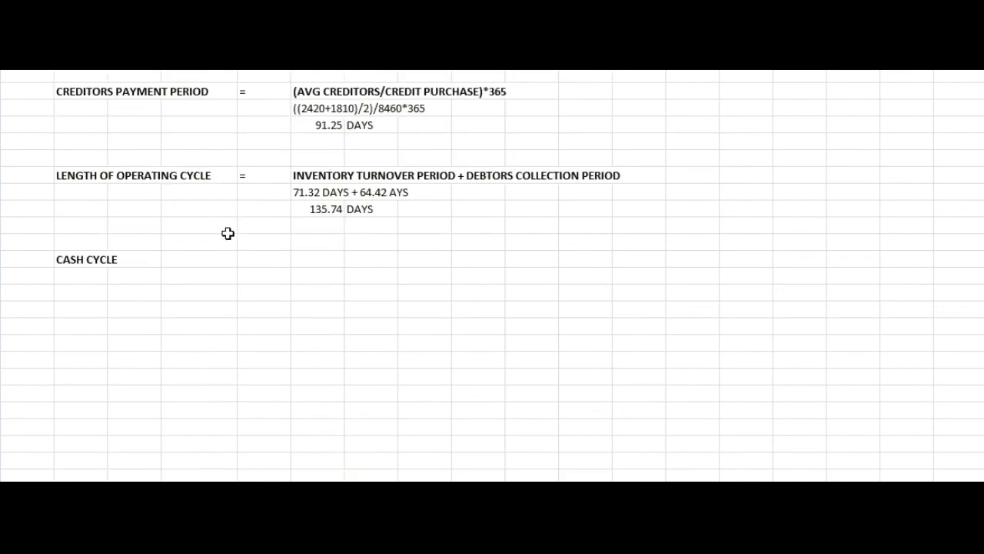
- Enter an equals sign as text in the new CASH CYCLE row, in line with the equals signs above
click(164, 256)
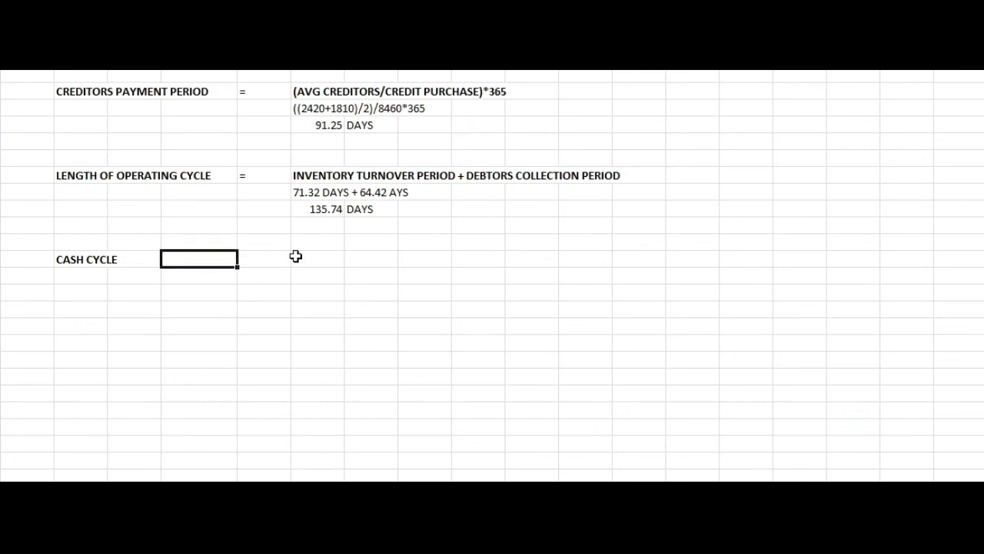
click(266, 258)
text('=)
key(Tab)
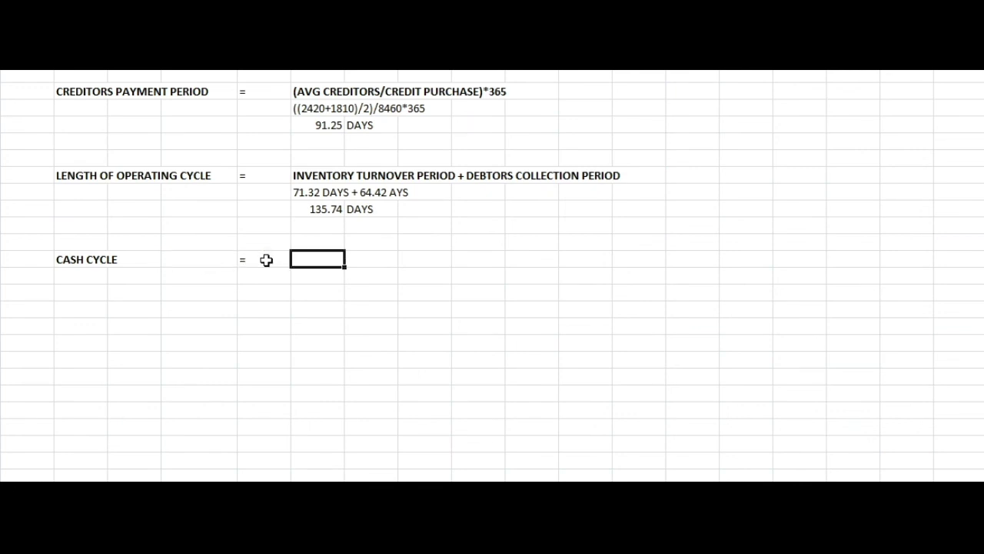
- Copy the formula text LENGTH OF OPERATING CYCLE - CREDITORS PAYMENT PERIOD beside the new cash cycle's equals sign
scroll(318, 161, up, 6)
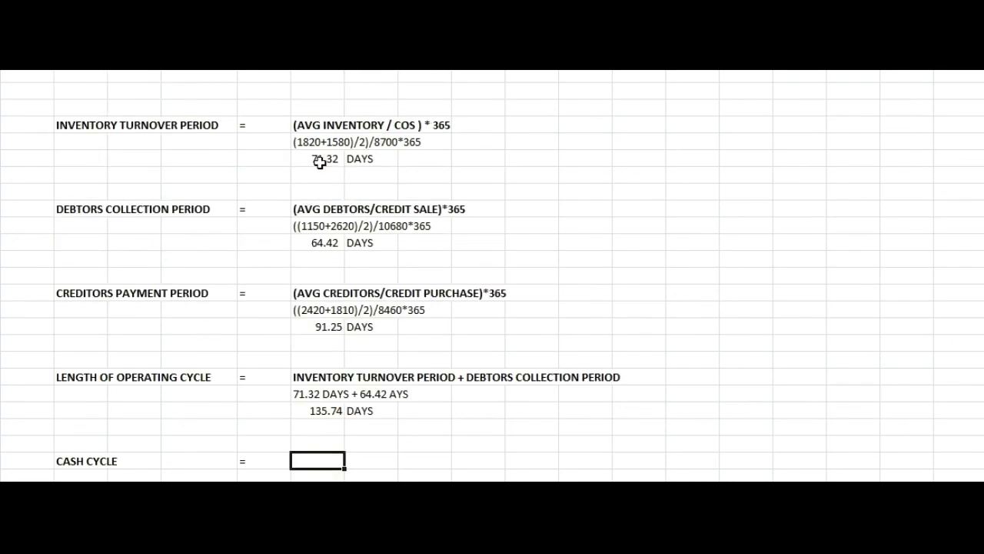
click(272, 159)
key(ctrl+c)
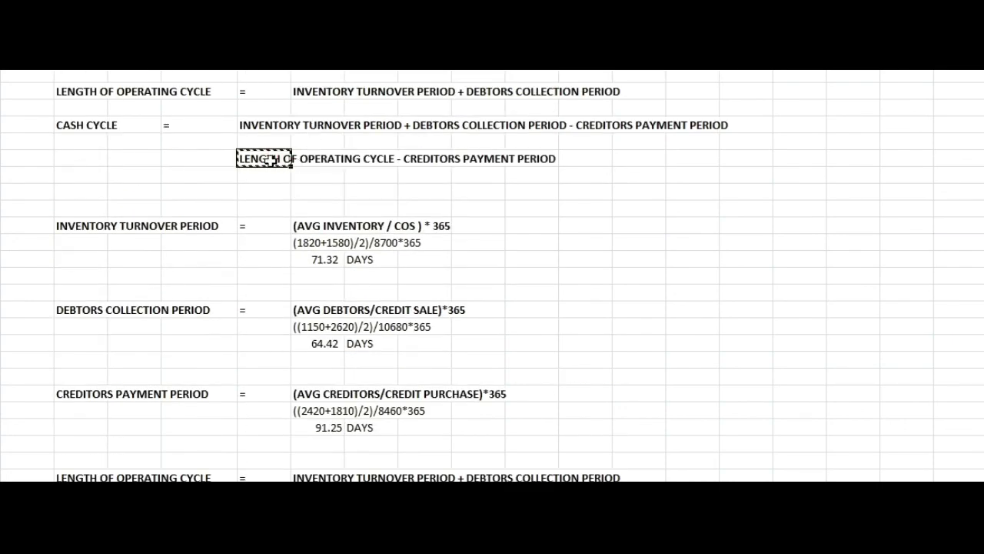
scroll(267, 213, down, 8)
click(316, 159)
key(ctrl+v)
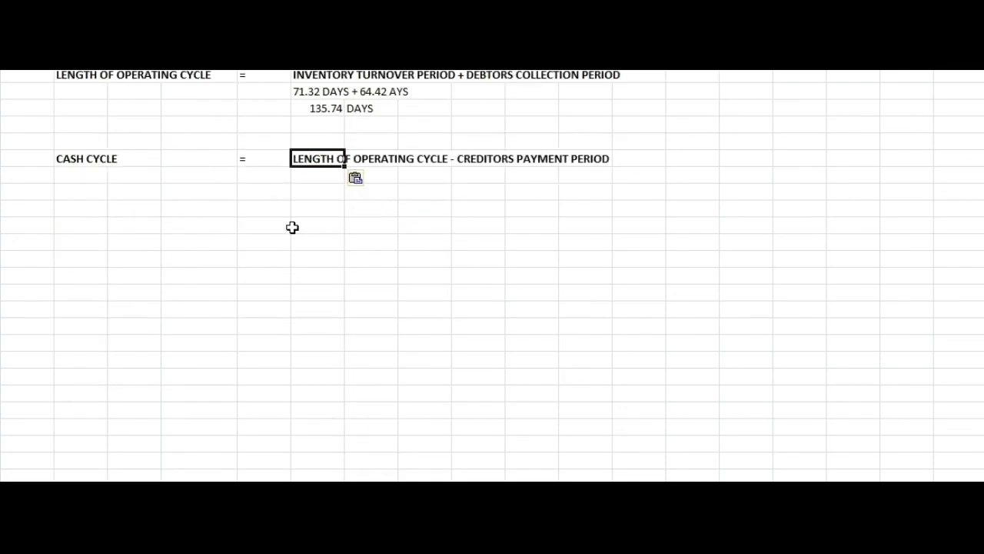
- Enter the working text 135.74 AYS - 91.25 DAYS below the cash cycle formula
click(292, 226)
scroll(301, 194, up, 4)
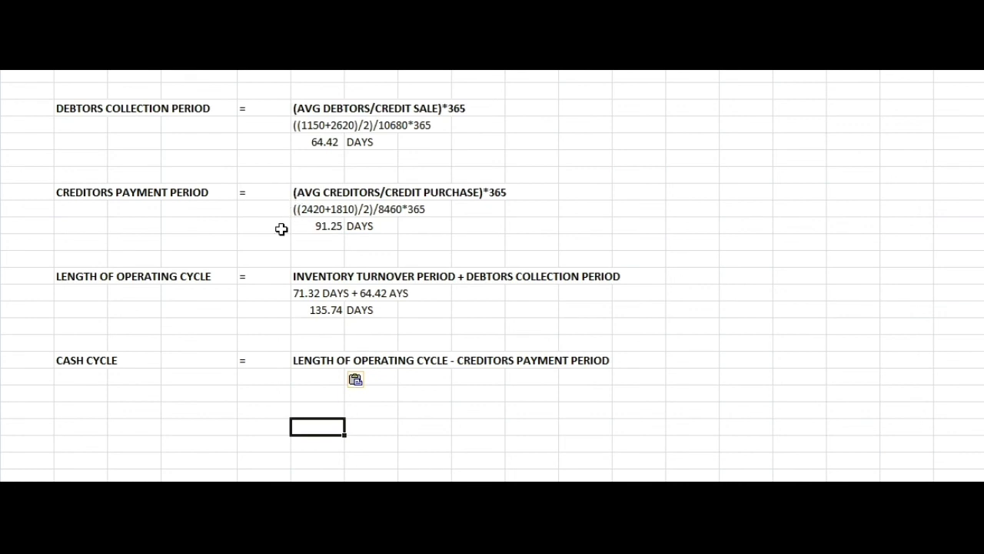
click(314, 380)
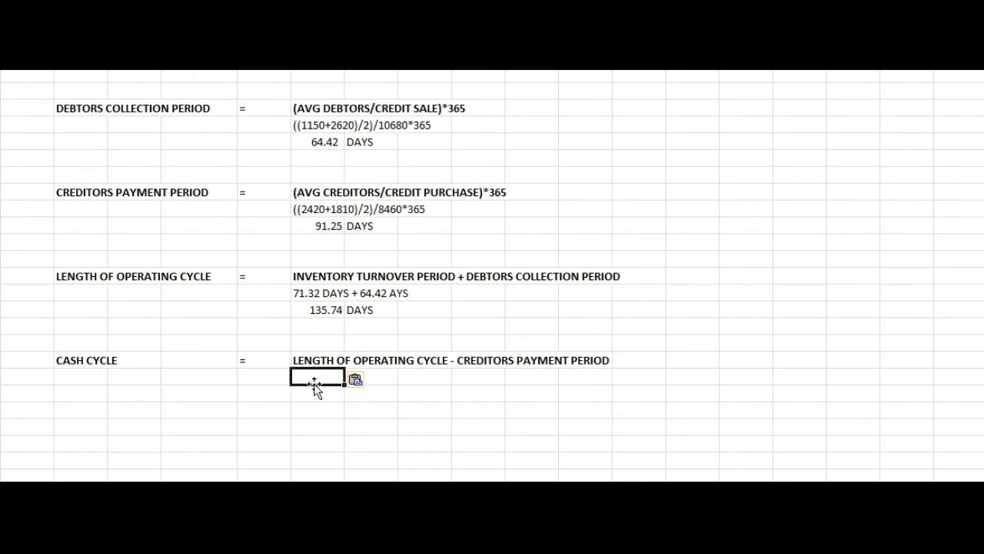
text(=)
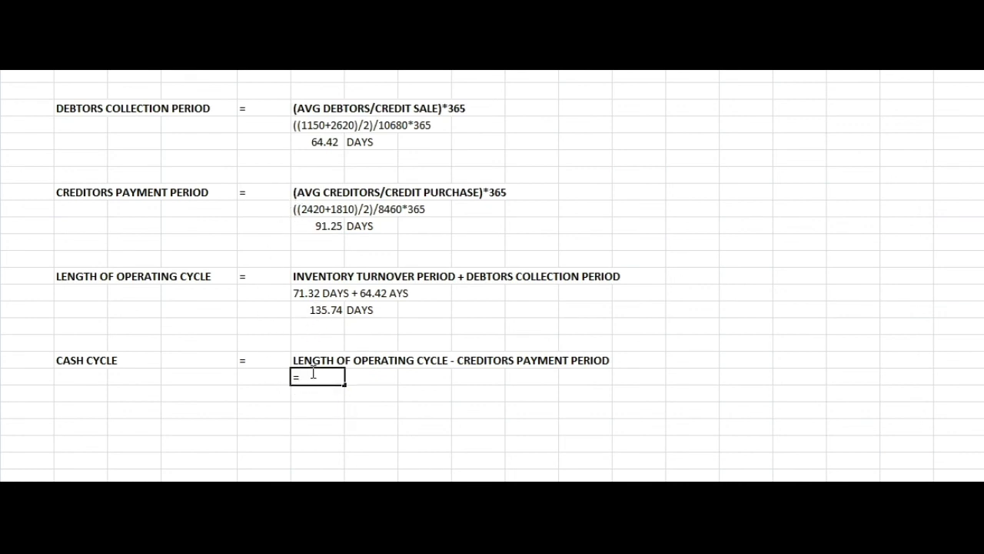
text(135.74 AYS - )
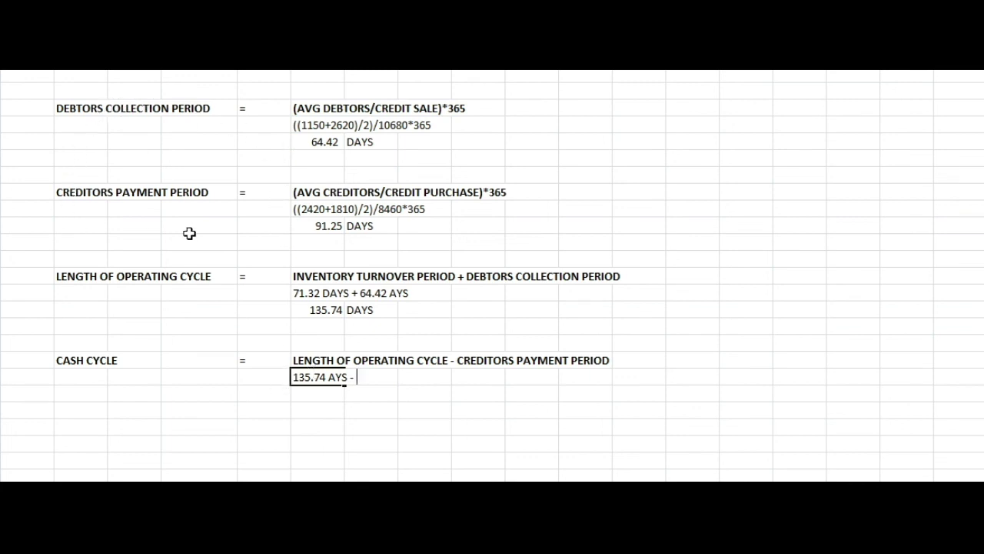
text(91.25 DAYS)
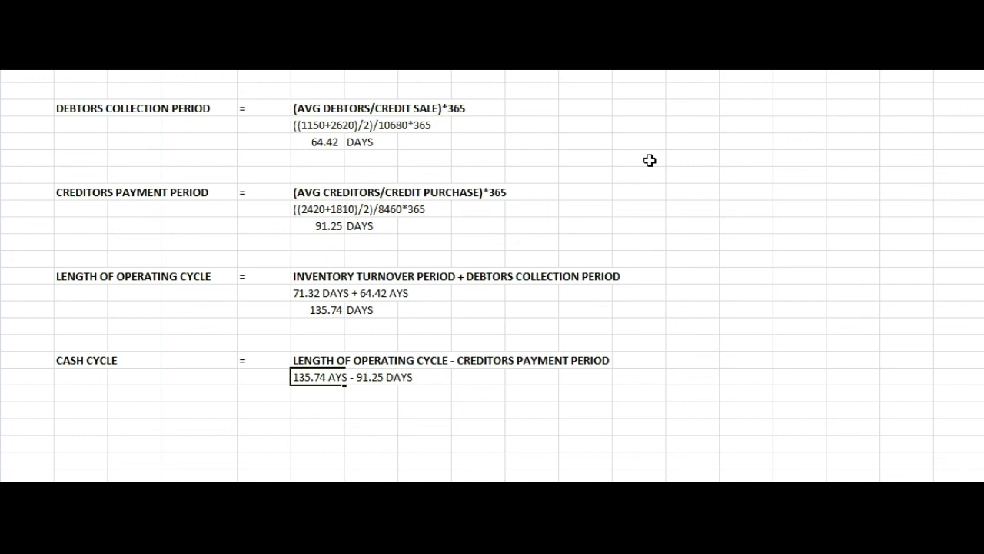
key(Return)
- Calculate the cash cycle below its working with =135.74-91.25 and add the unit DAYS beside it
text(=135.24)
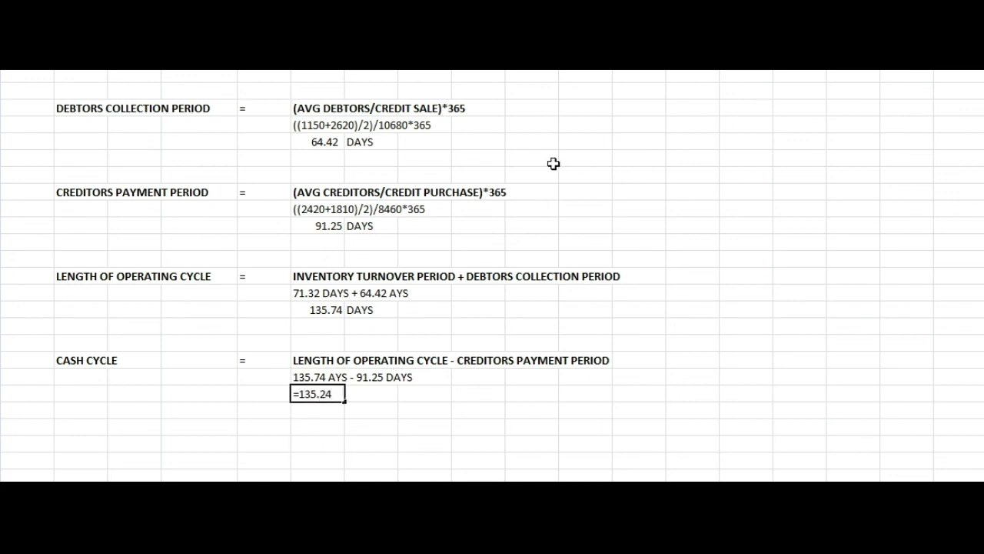
key(BackSpace)
key(BackSpace)
text(74-91.25)
key(Return)
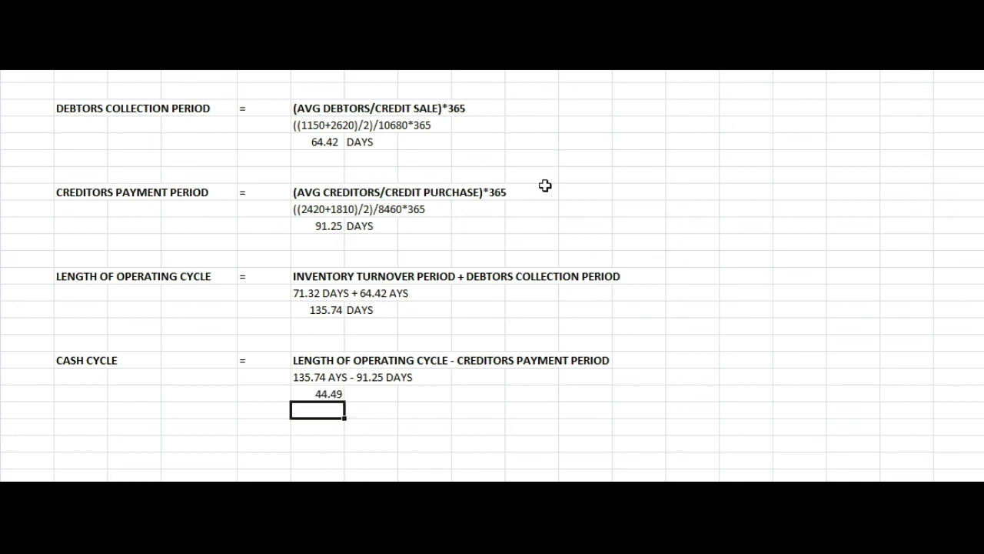
click(384, 395)
text(DA)
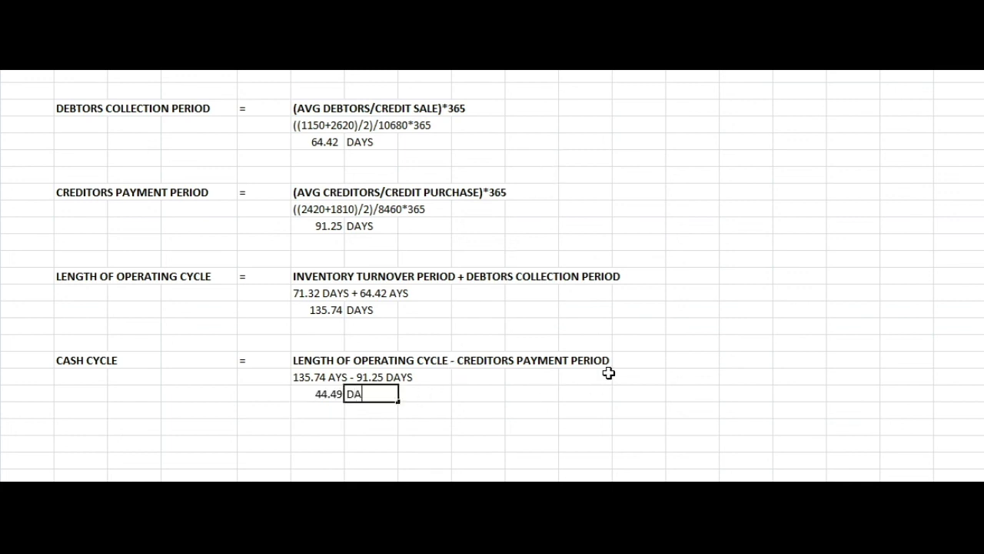
text(YS)
click(411, 420)
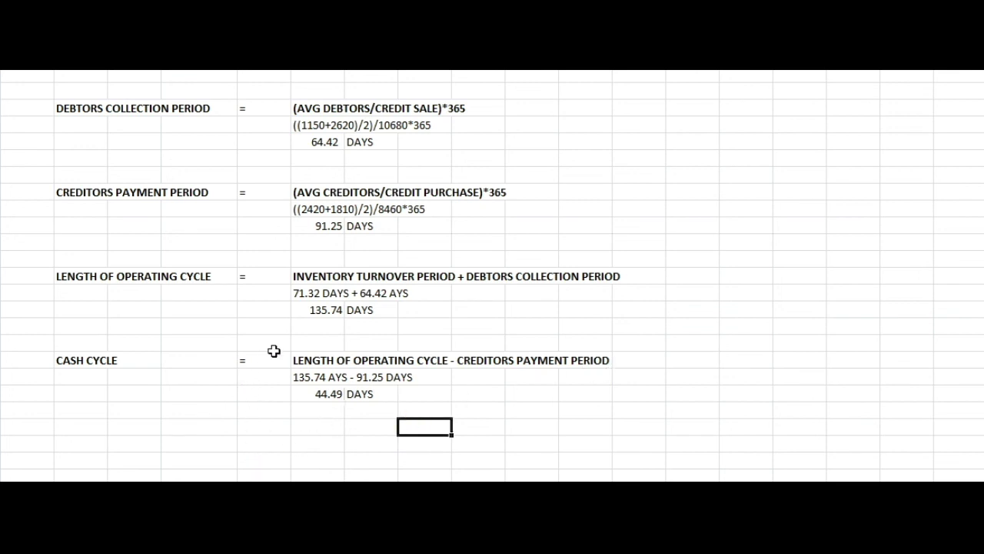
scroll(273, 350, up, 2)
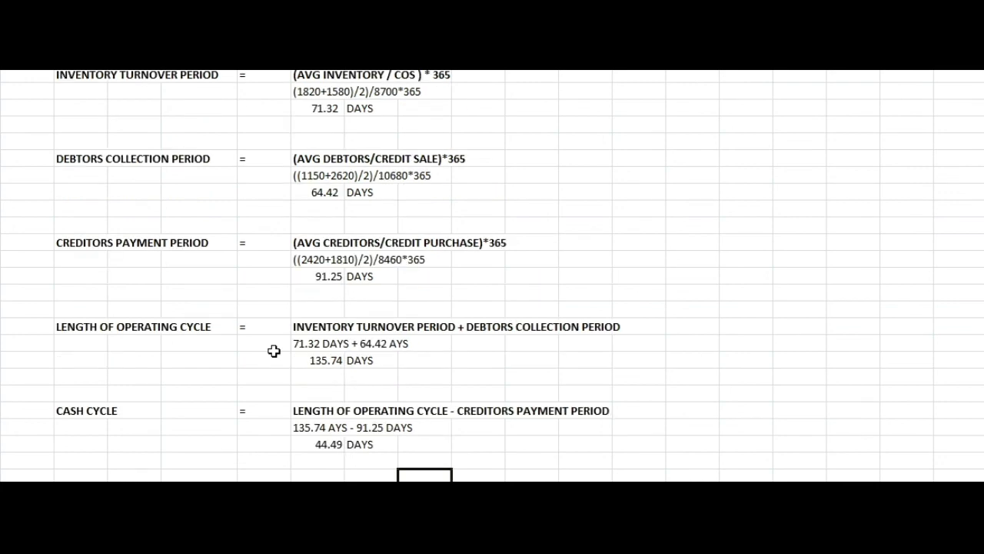
scroll(274, 350, down, 3)
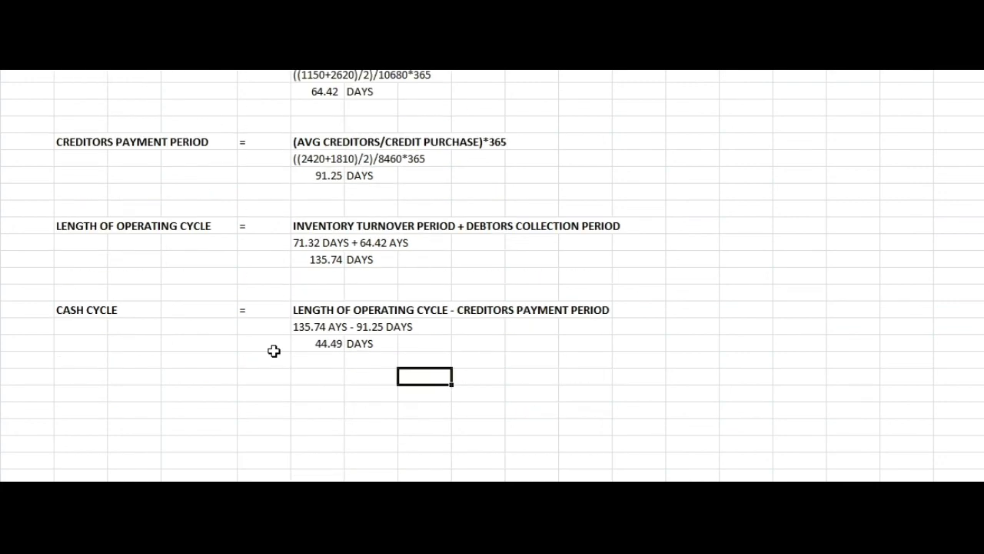